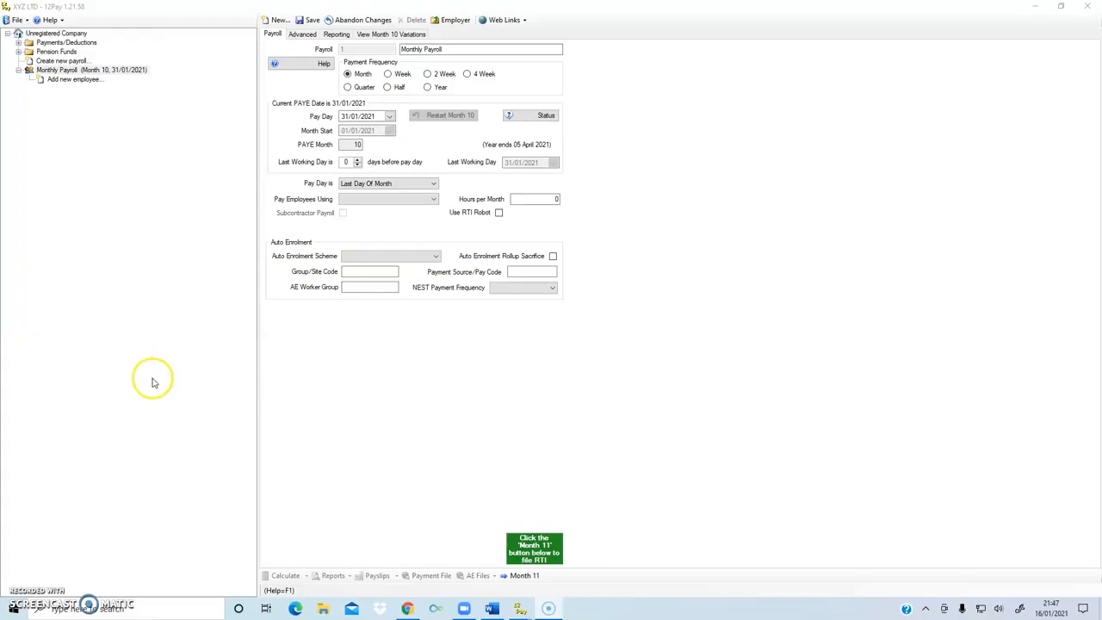
# - Select the Month 10 Monthly Payroll and add a new, blank employee record
pyautogui.click(78, 72)
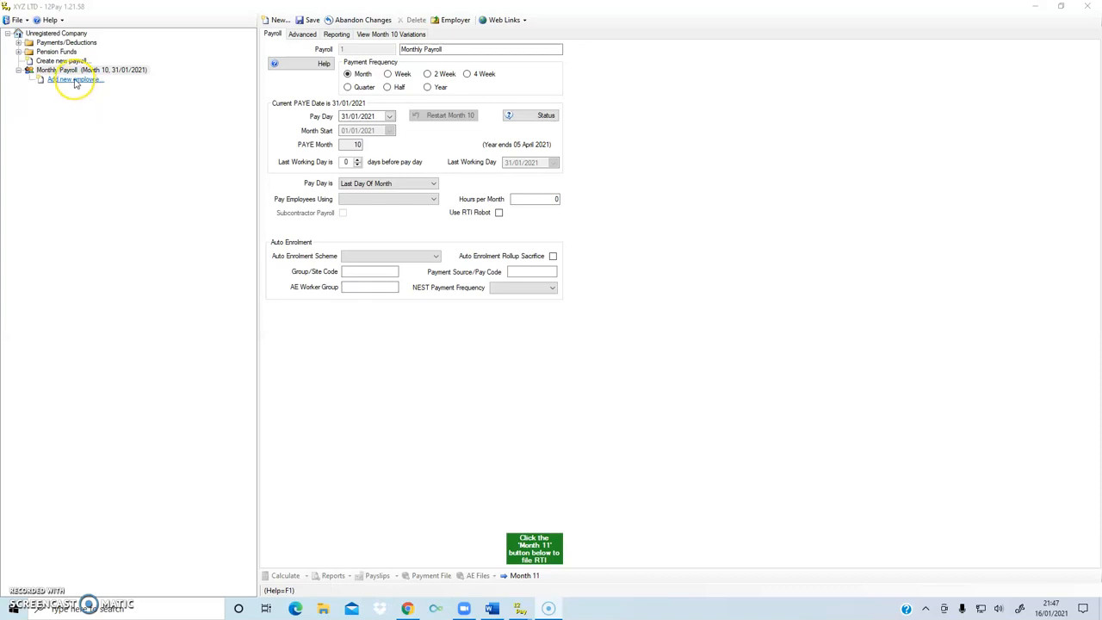
pyautogui.click(76, 81)
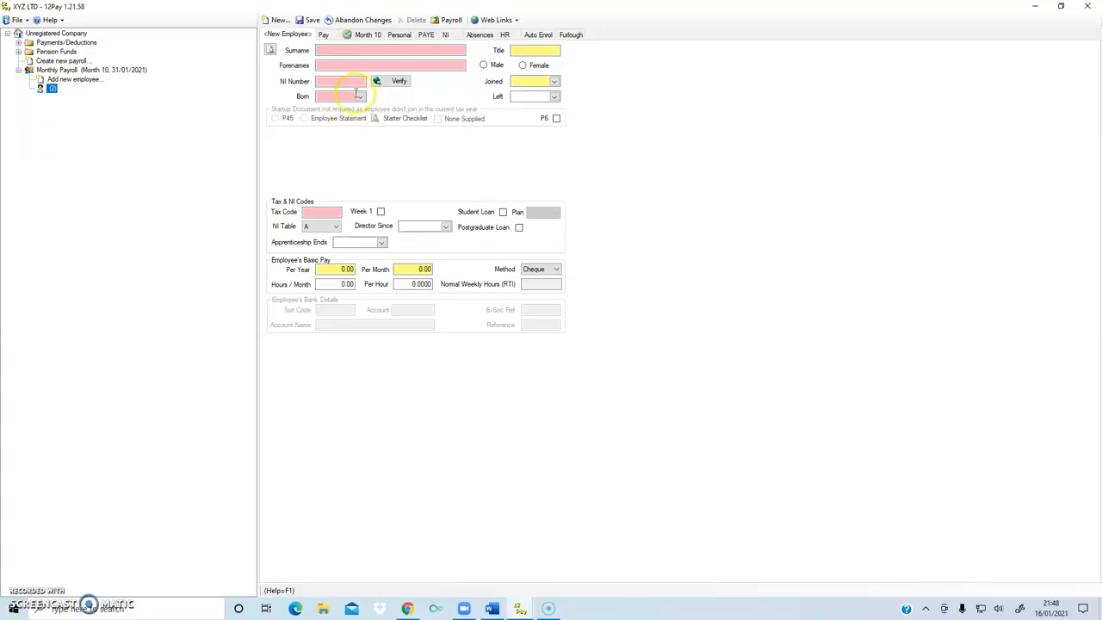
# - Enter the employee's forename and surname, title Mr, Male gender and National Insurance number
pyautogui.click(344, 65)
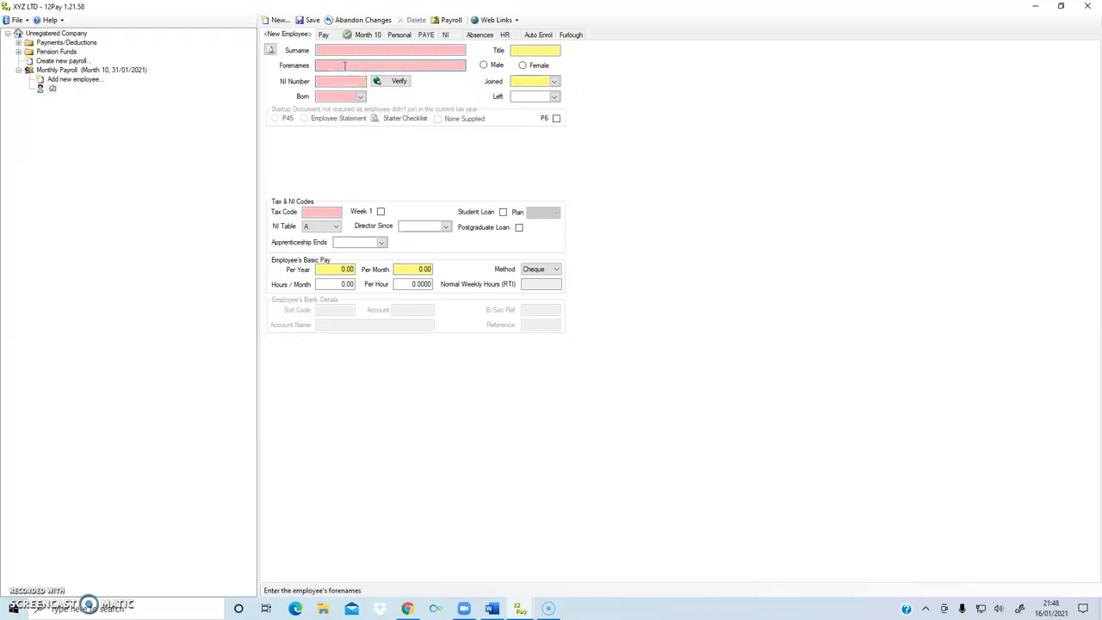
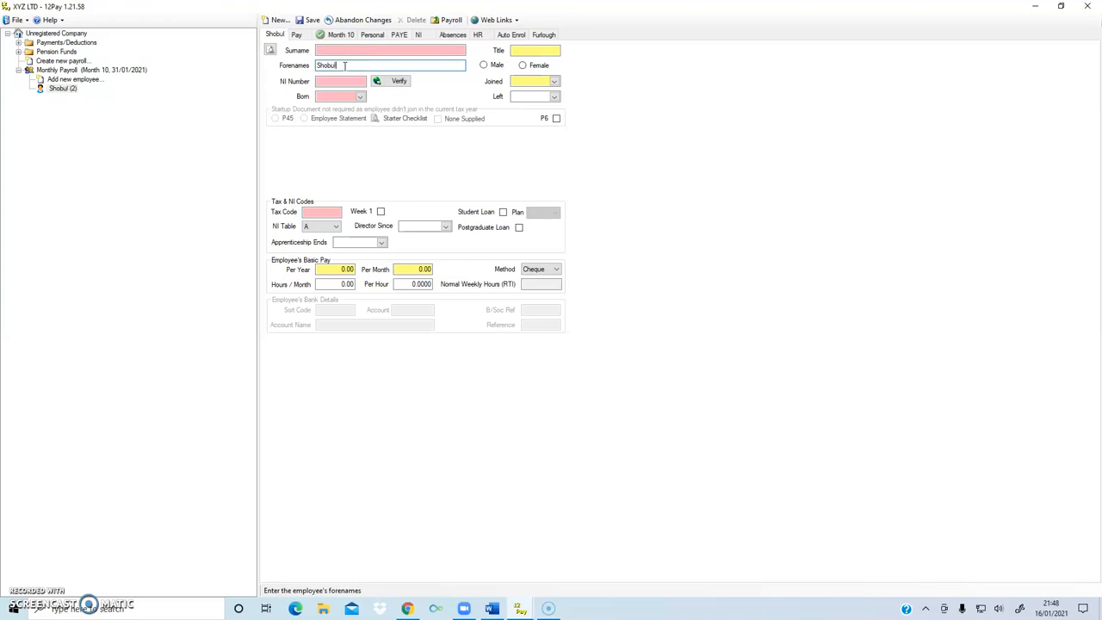
pyautogui.click(348, 66)
pyautogui.click(341, 52)
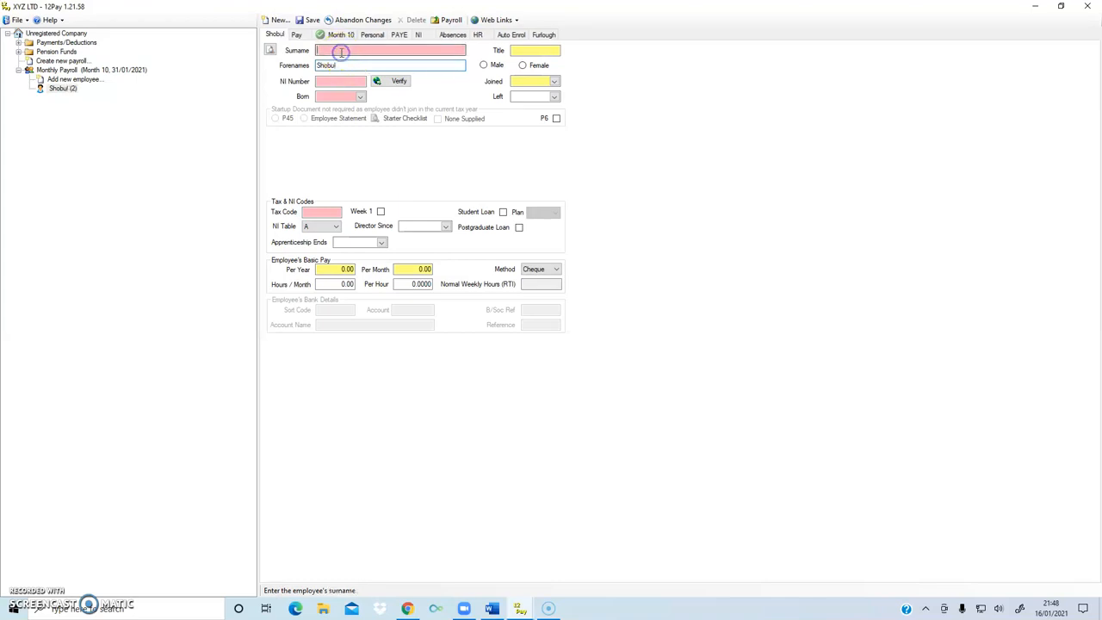
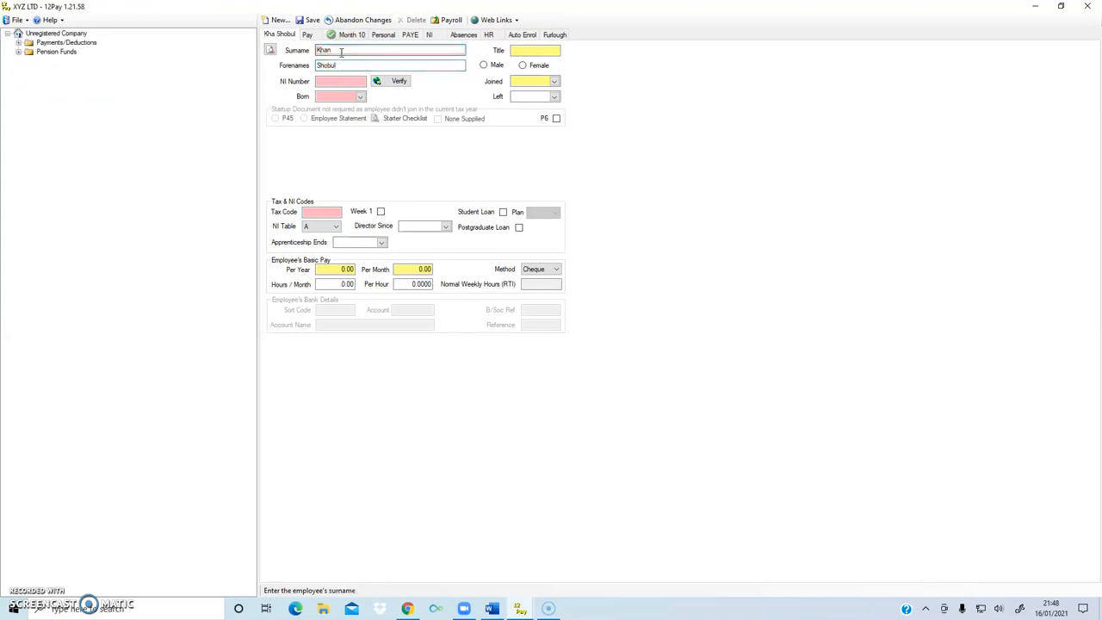
pyautogui.click(545, 50)
pyautogui.write('Mr')
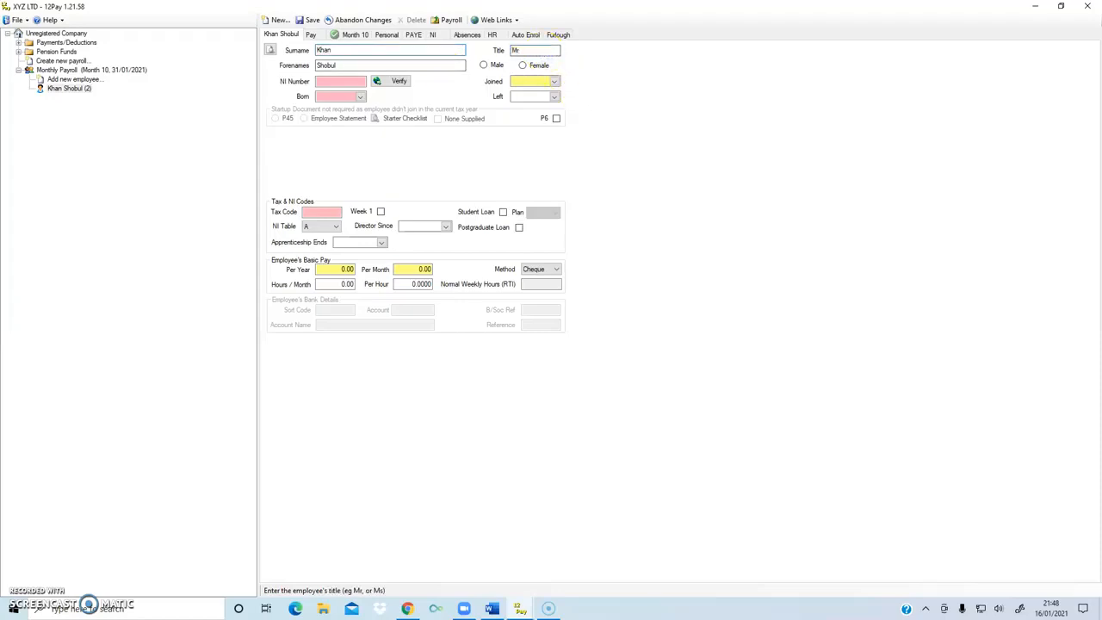
pyautogui.click(483, 65)
pyautogui.click(346, 81)
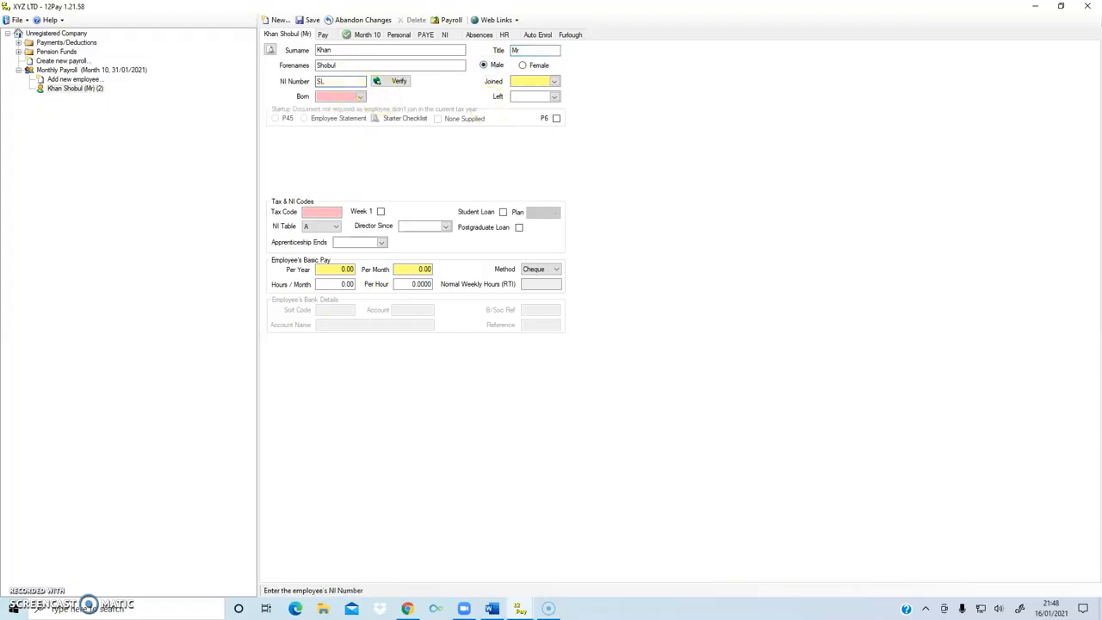
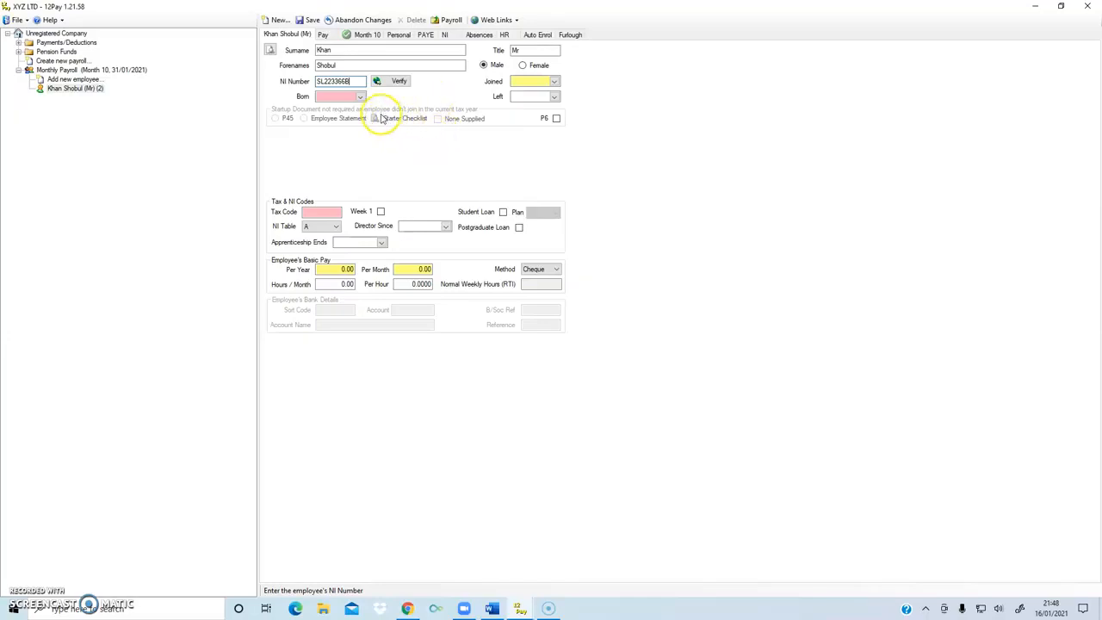
# - Pick 1 January 2000 as the date of birth, then bring up the joining-date calendar
pyautogui.click(360, 96)
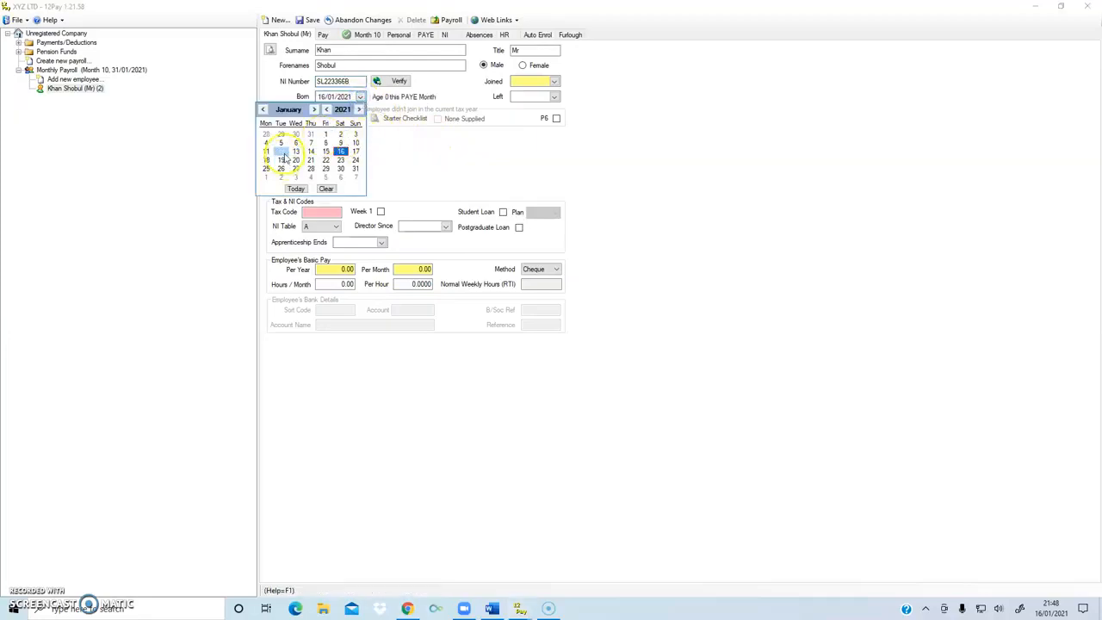
pyautogui.click(326, 110)
pyautogui.click(327, 111)
pyautogui.click(327, 112)
pyautogui.click(327, 112)
pyautogui.click(327, 112)
pyautogui.click(328, 112)
pyautogui.click(327, 112)
pyautogui.click(327, 112)
pyautogui.tripleClick(327, 112)
pyautogui.tripleClick(327, 112)
pyautogui.doubleClick(327, 112)
pyautogui.click(327, 112)
pyautogui.click(328, 112)
pyautogui.click(327, 111)
pyautogui.click(327, 112)
pyautogui.click(327, 112)
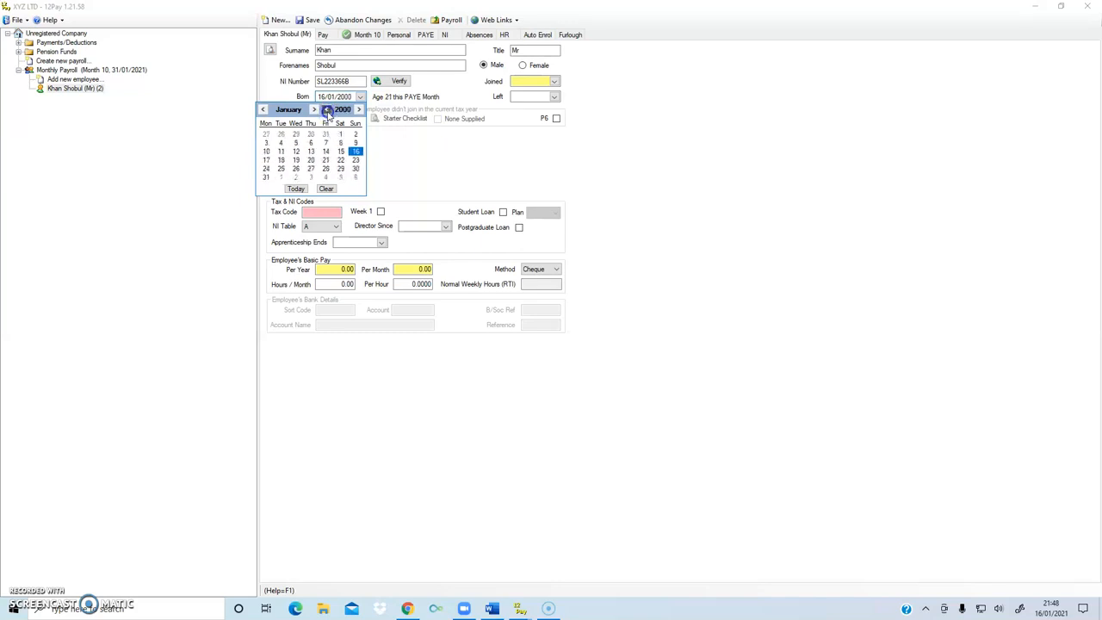
pyautogui.click(344, 135)
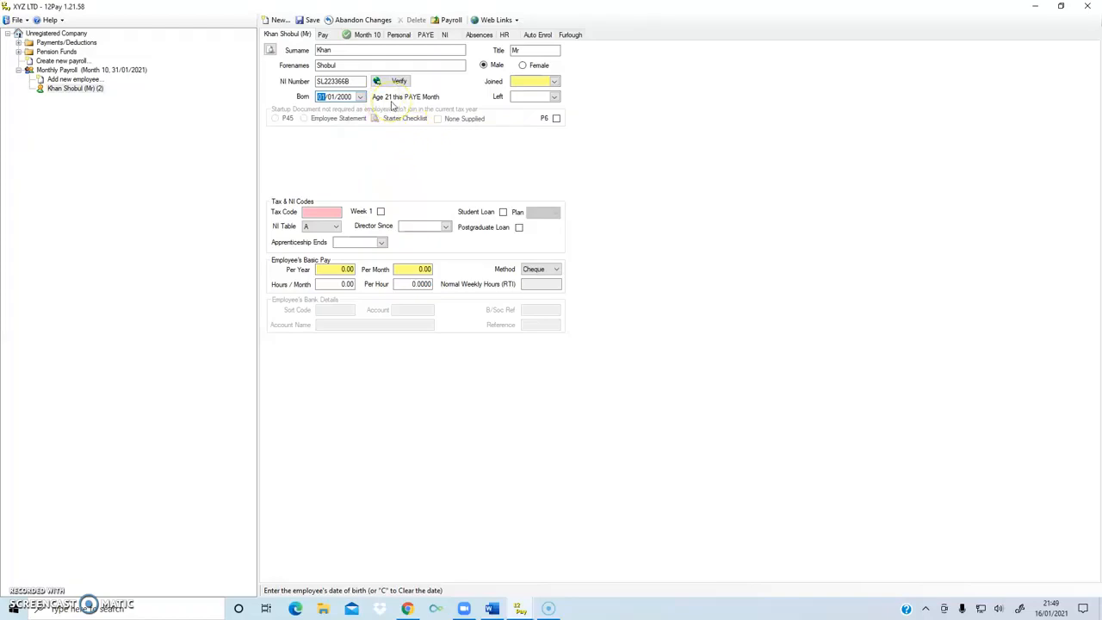
pyautogui.click(555, 81)
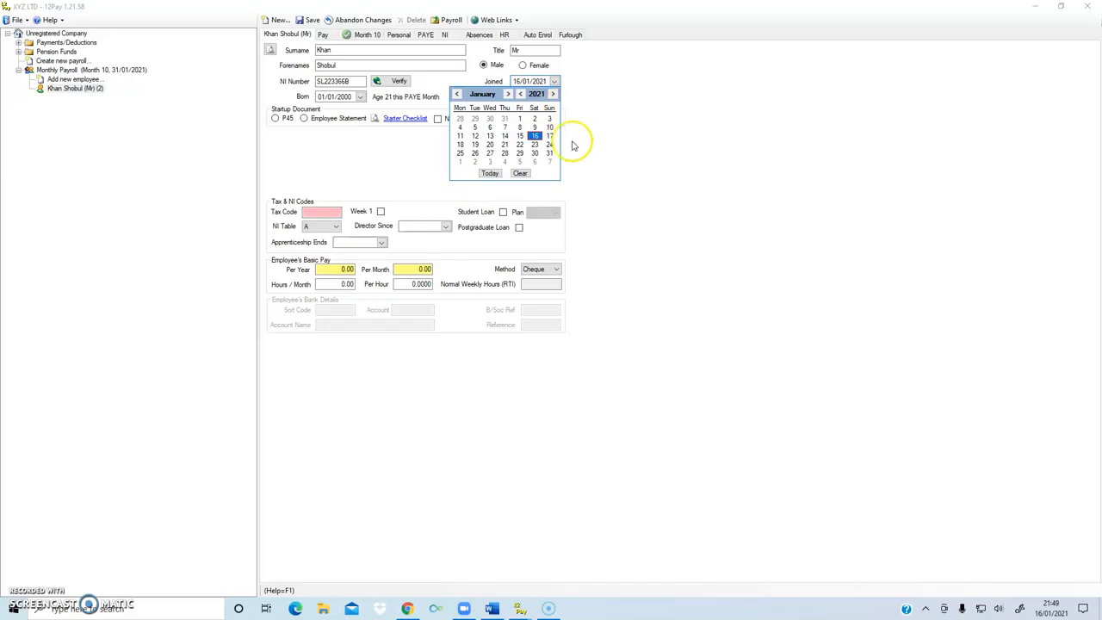
# - Set the joining date to 1 December 2020 and choose P45 as the startup document
pyautogui.click(457, 93)
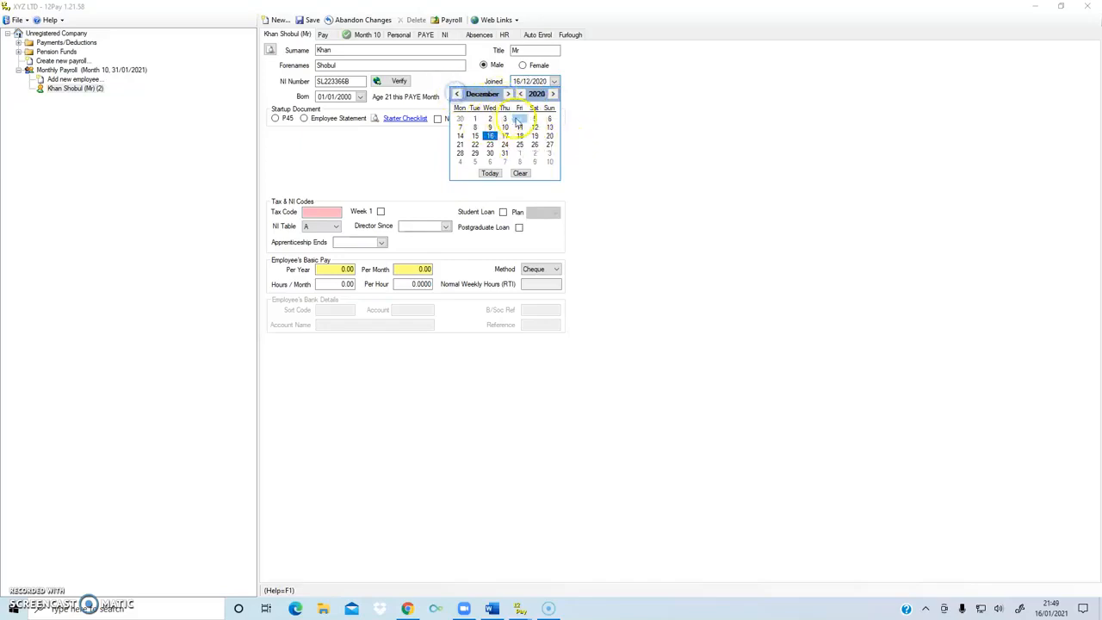
pyautogui.click(474, 118)
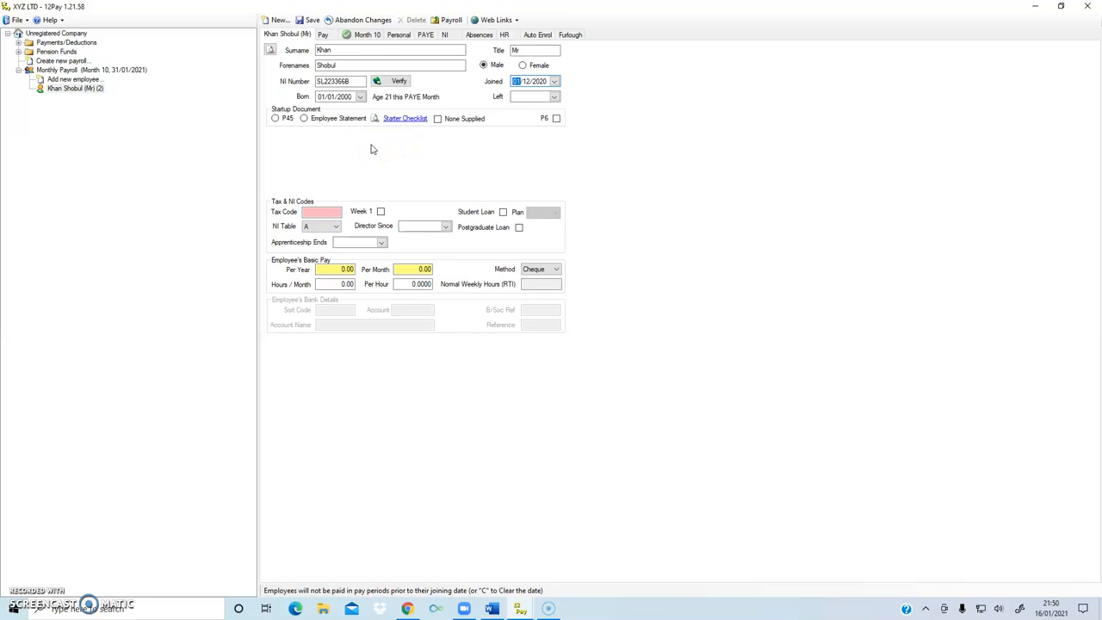
pyautogui.click(275, 118)
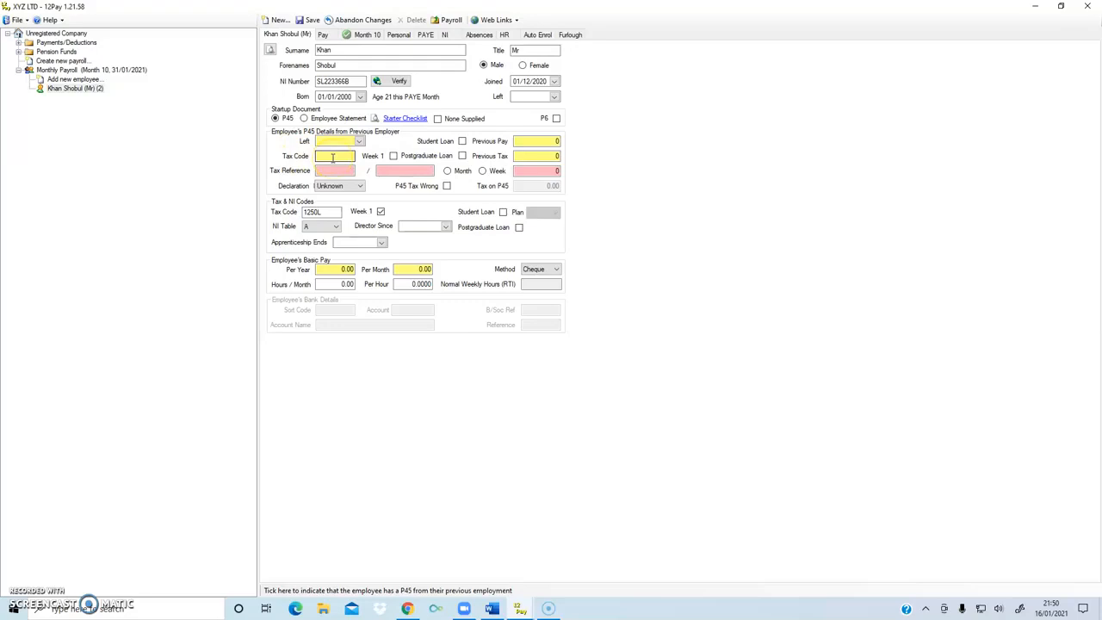
# - Look at the P45 tax reference and previous tax fields, then switch to Employee Statement
pyautogui.click(326, 172)
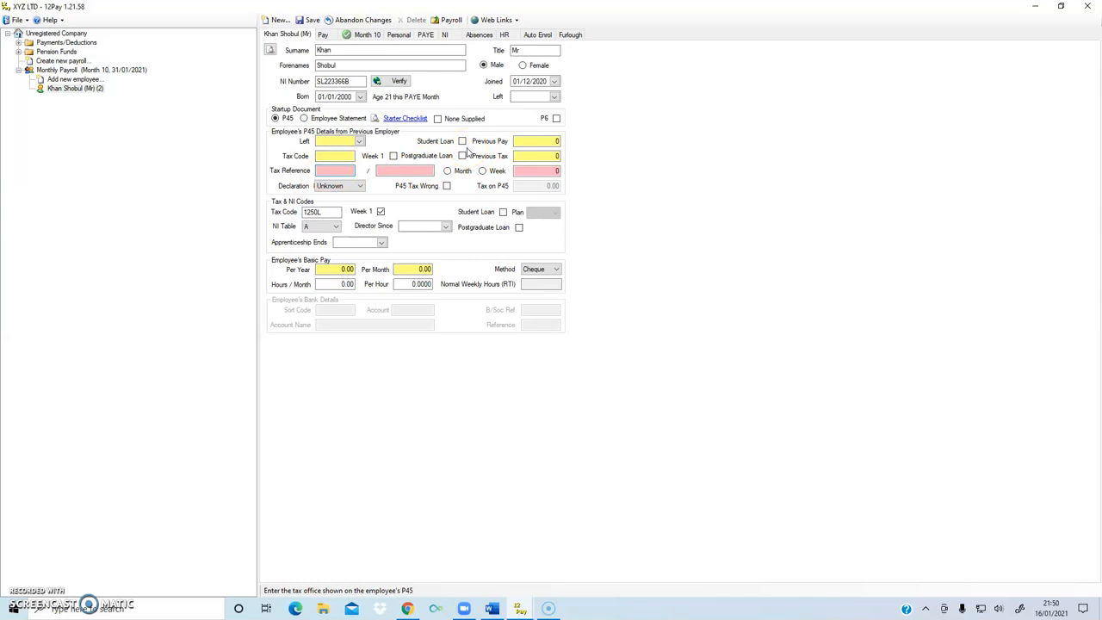
pyautogui.click(534, 156)
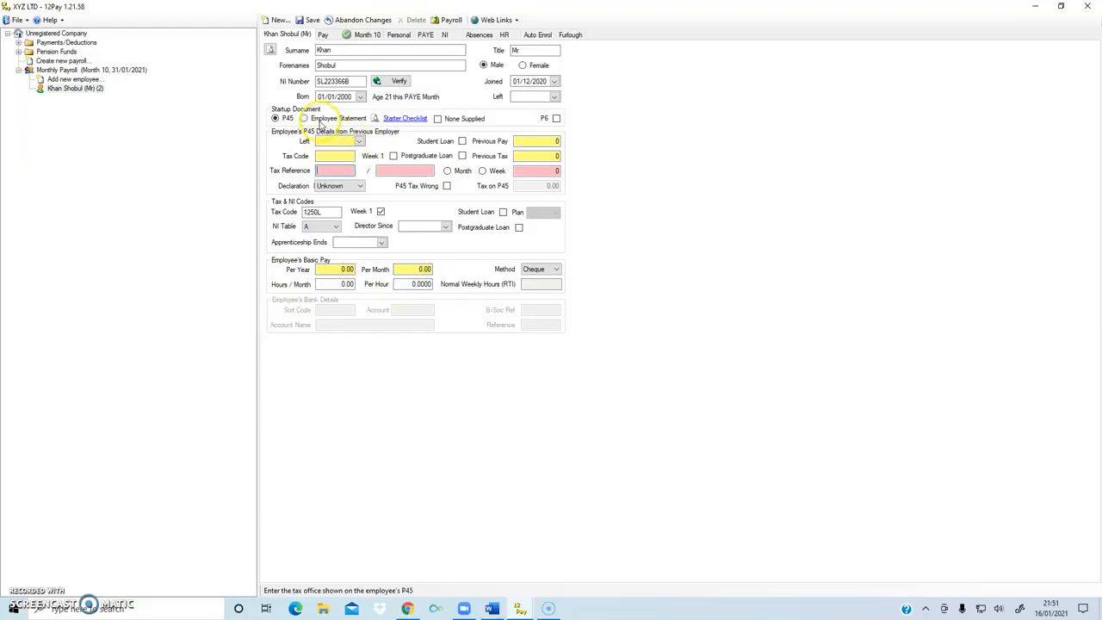
pyautogui.click(307, 119)
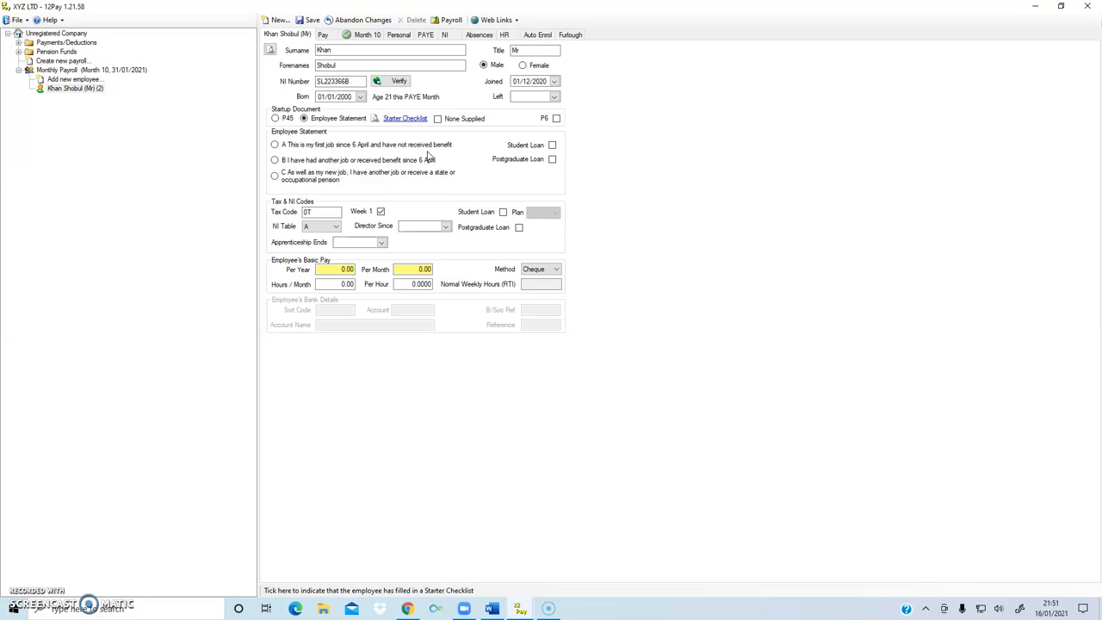
# - Try statements A (tax code 1250L) and B, then settle on statement C, giving tax code BR
pyautogui.click(275, 145)
pyautogui.click(319, 212)
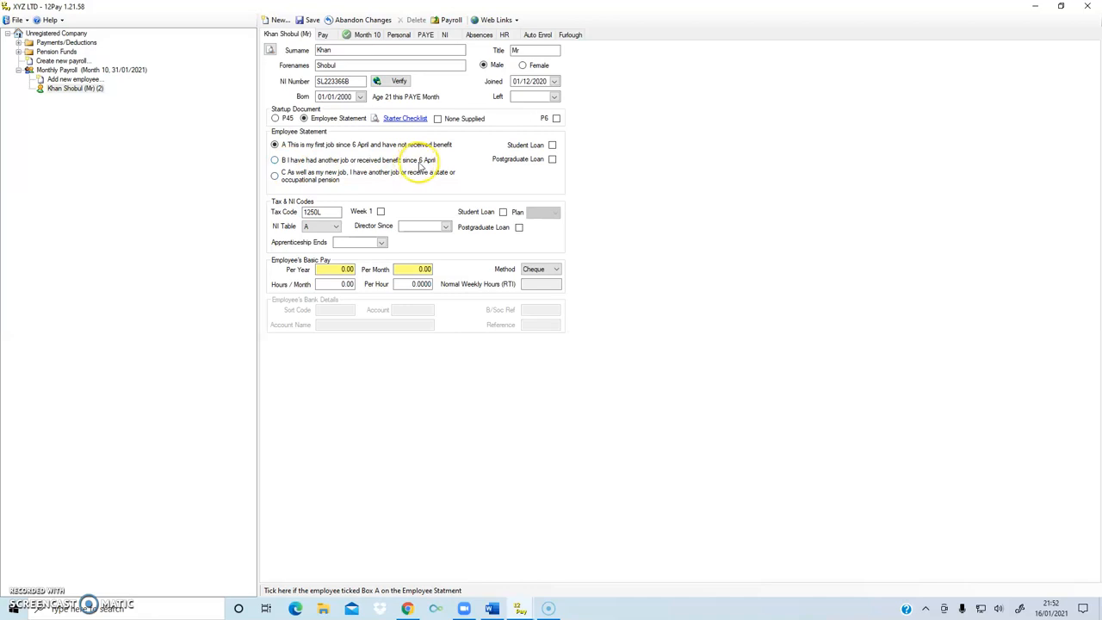
pyautogui.click(273, 160)
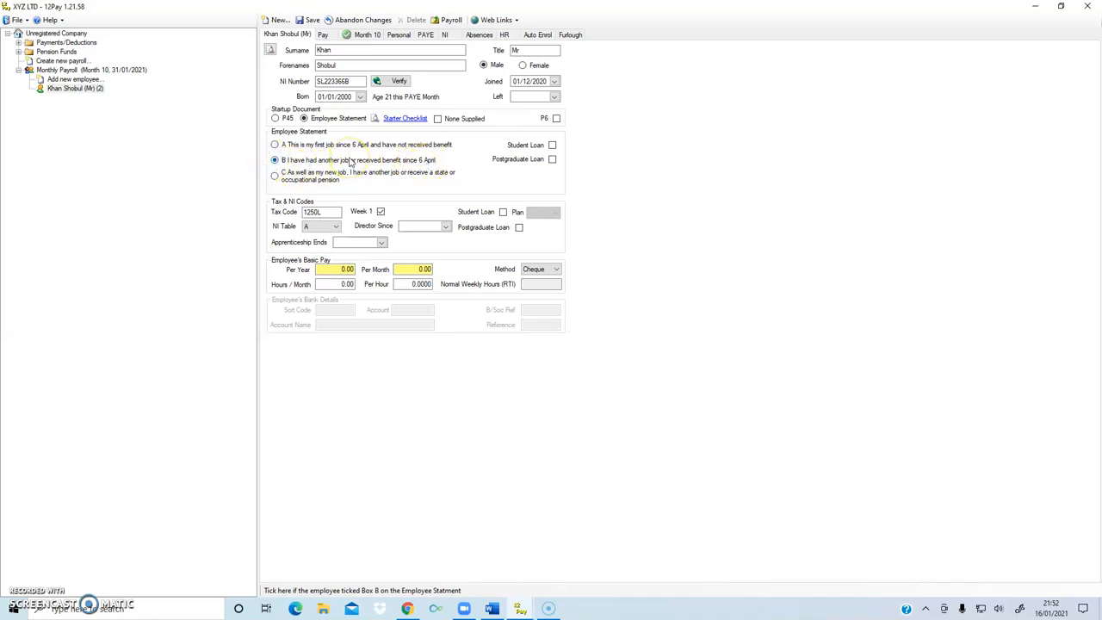
pyautogui.click(275, 177)
pyautogui.click(274, 176)
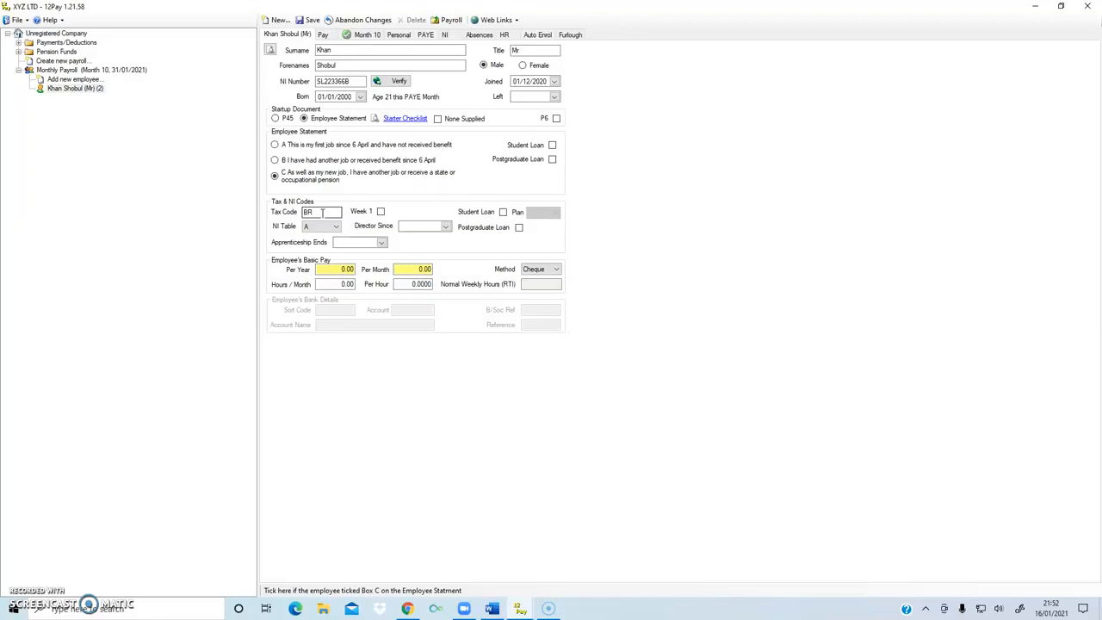
# - Tick Student Loan and keep the repayment plan at Type 1
pyautogui.click(504, 213)
pyautogui.click(504, 213)
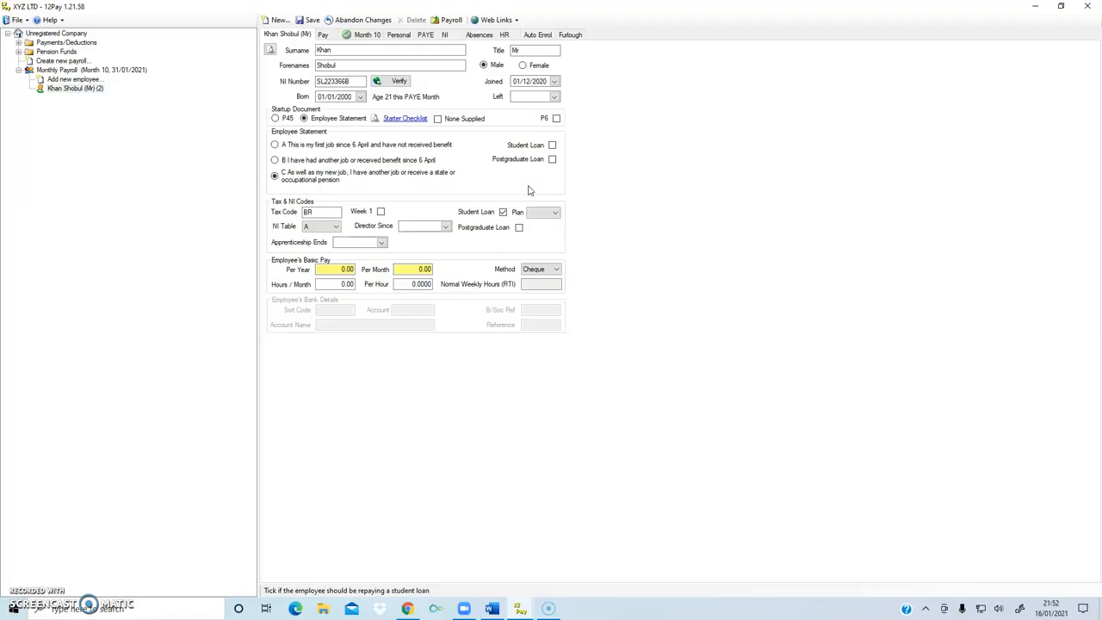
pyautogui.click(547, 213)
pyautogui.click(543, 238)
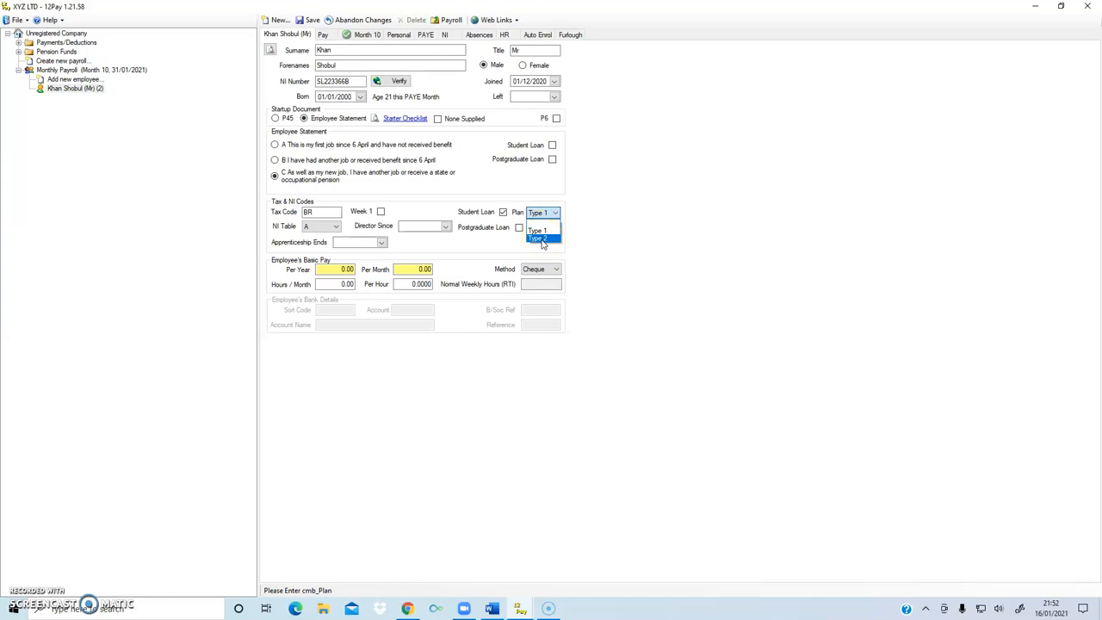
pyautogui.click(501, 214)
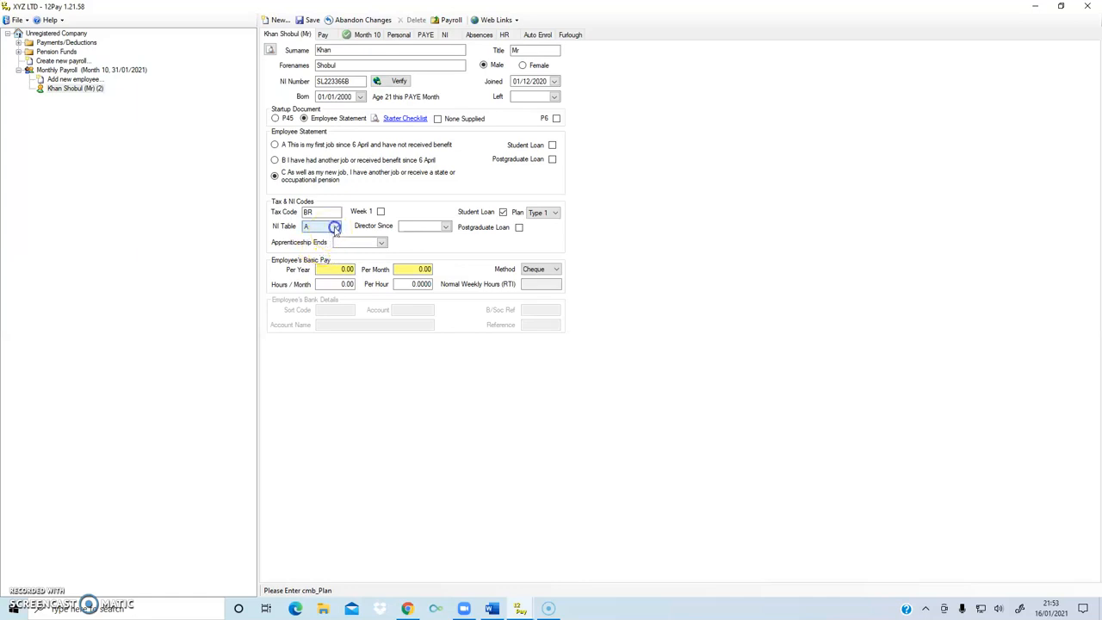
pyautogui.click(335, 227)
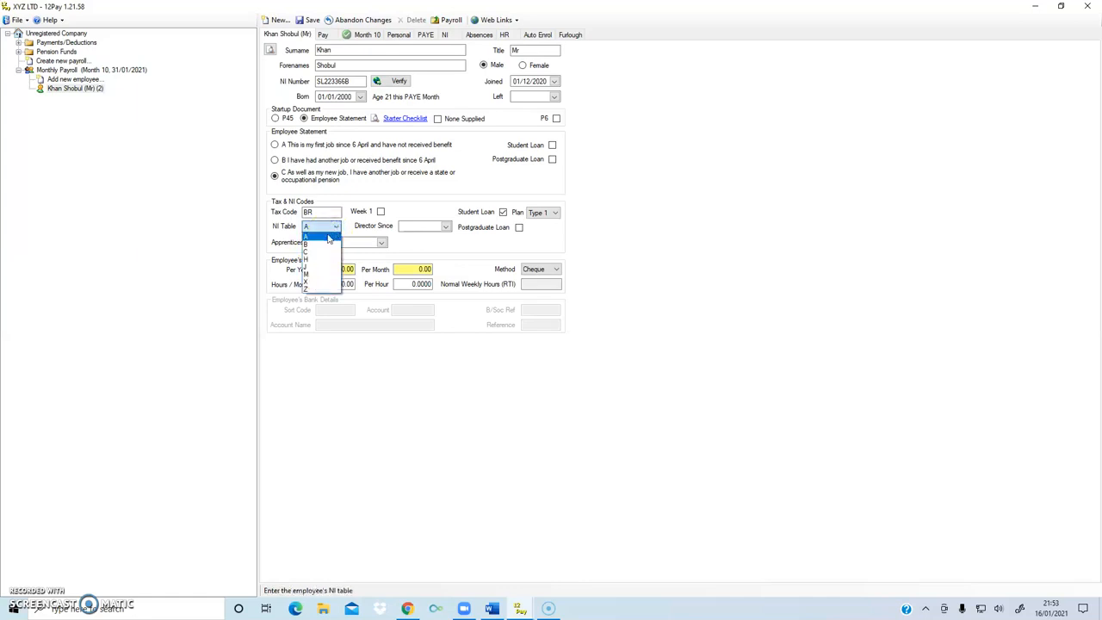
pyautogui.click(329, 229)
pyautogui.click(328, 228)
pyautogui.click(314, 272)
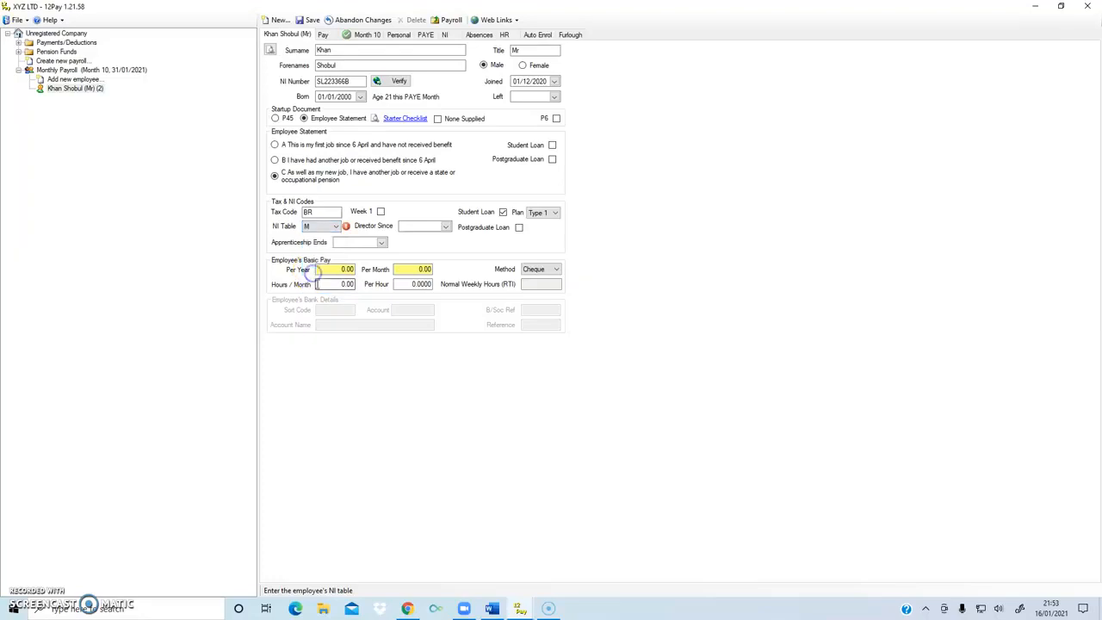
pyautogui.moveTo(345, 228)
pyautogui.click(345, 226)
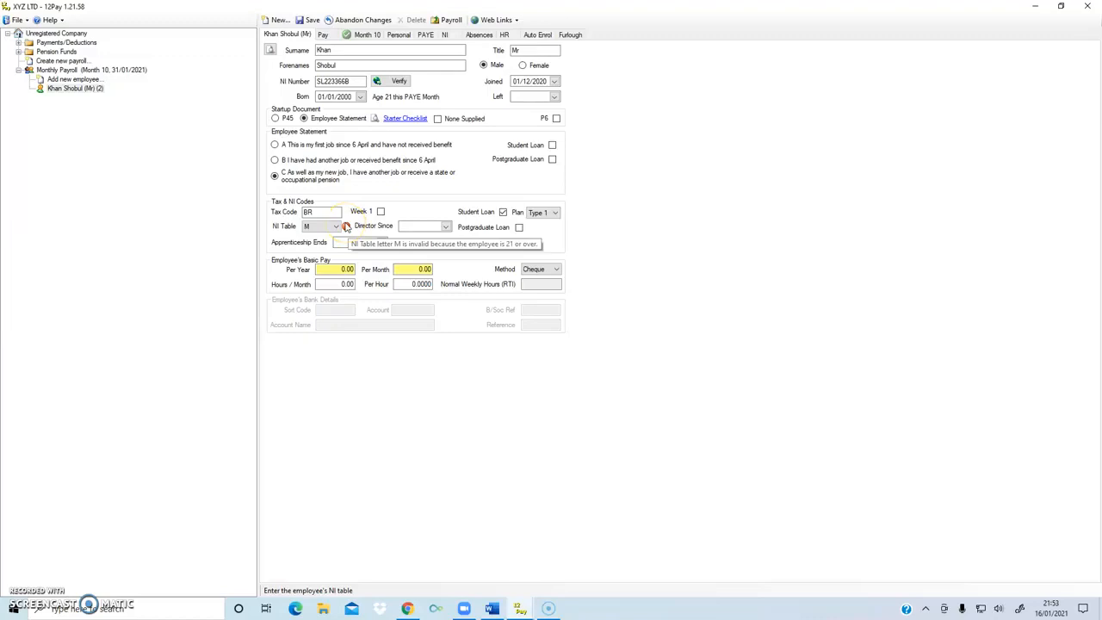
pyautogui.click(335, 226)
pyautogui.click(323, 237)
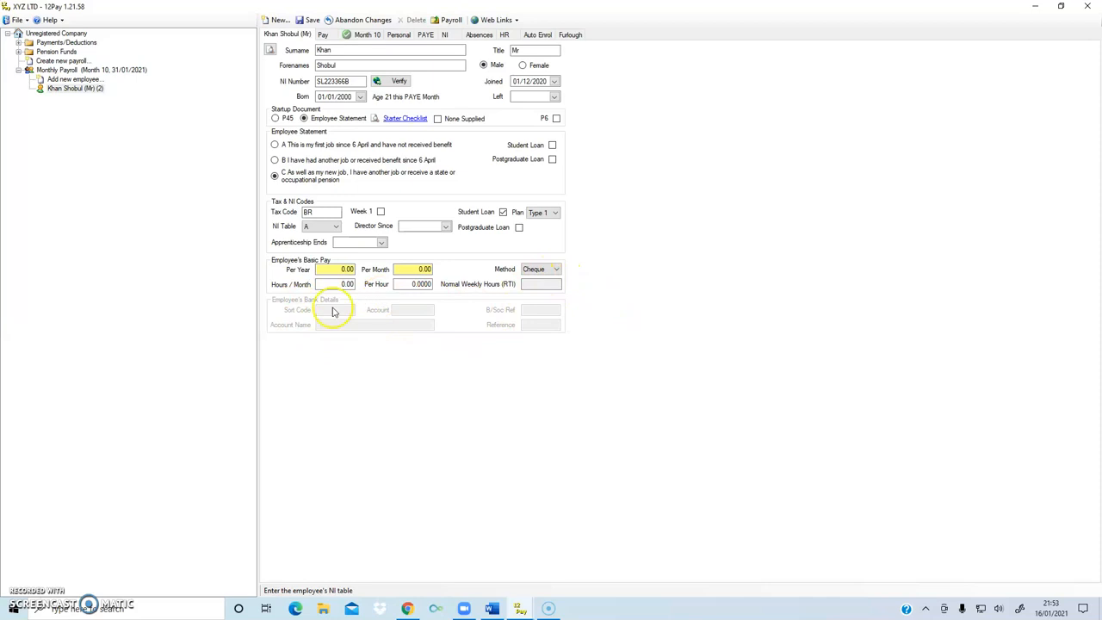
# - Set the employee's payment method to Bank
pyautogui.click(538, 270)
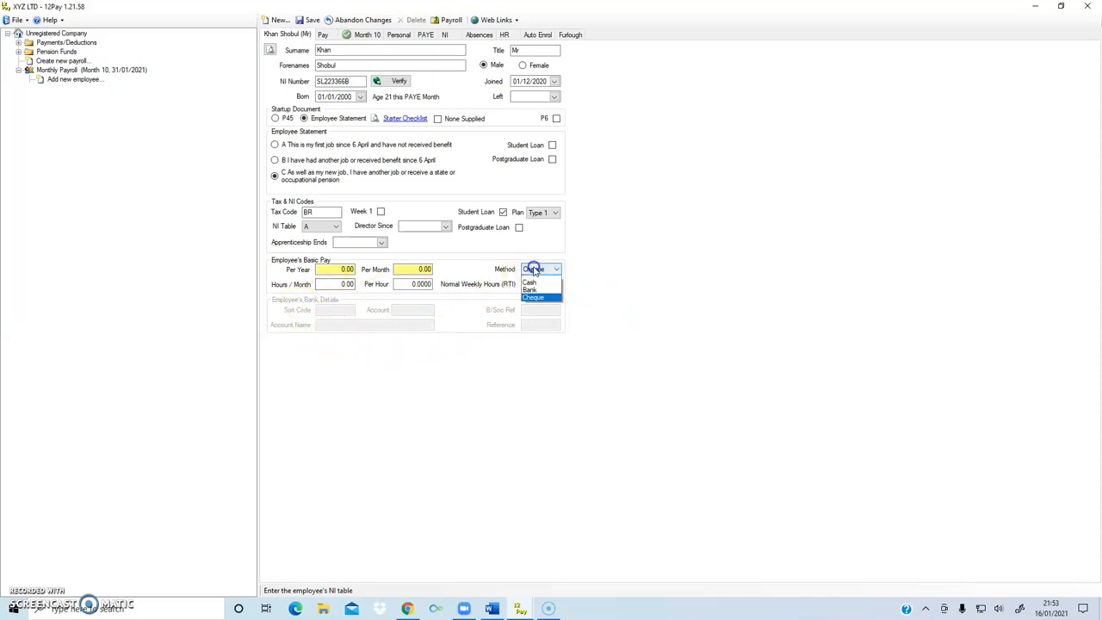
pyautogui.click(538, 290)
pyautogui.click(320, 325)
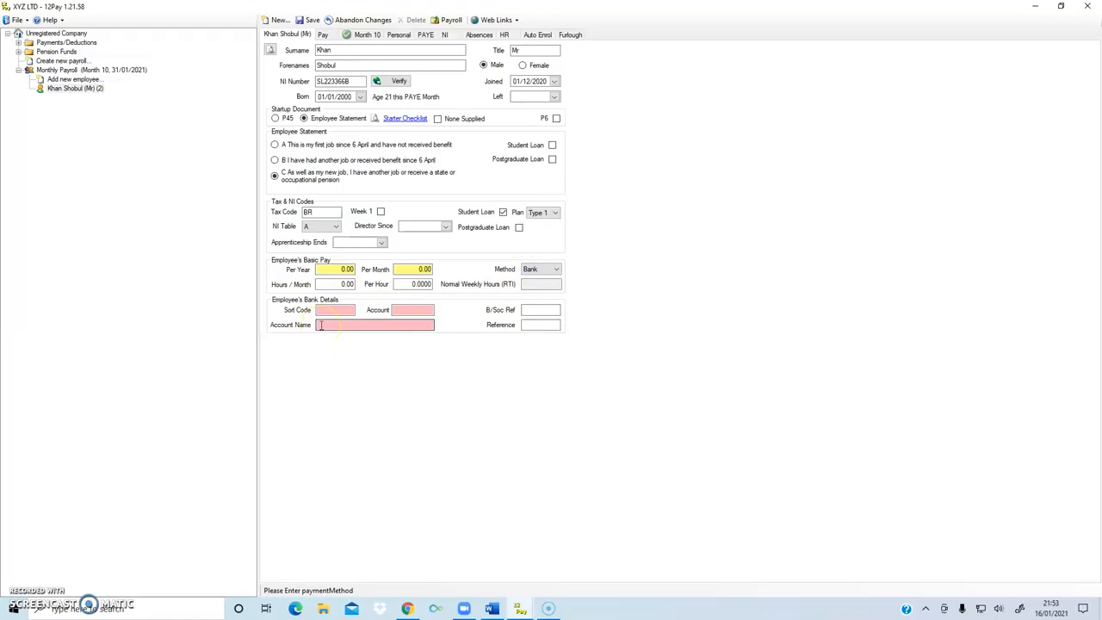
# - Enter the employee's bank sort code, account number and account name
pyautogui.click(334, 310)
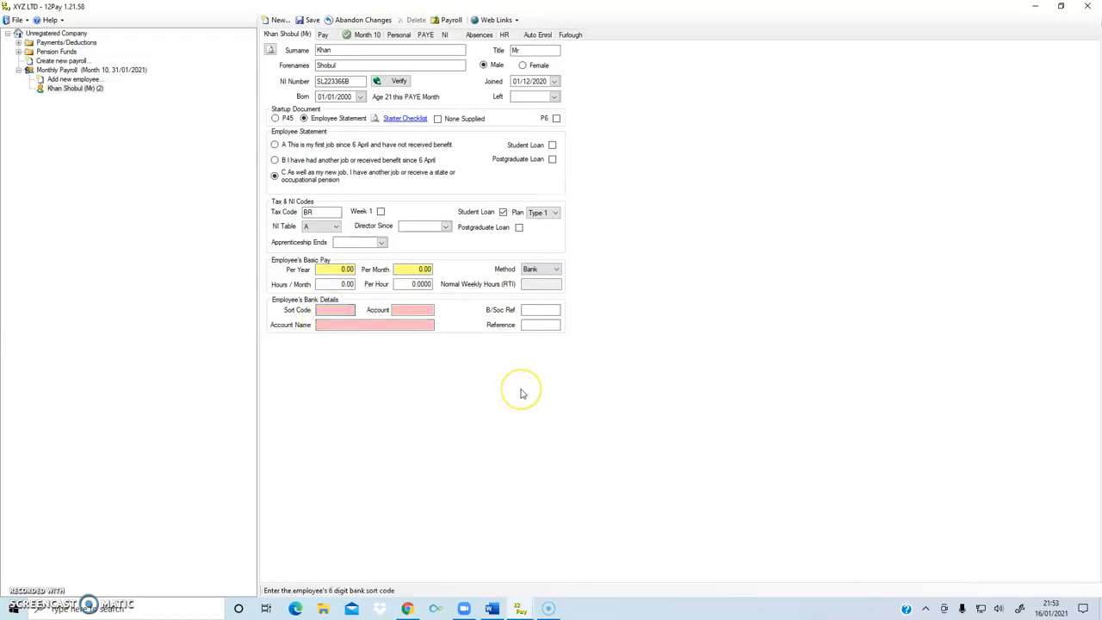
pyautogui.write('112233')
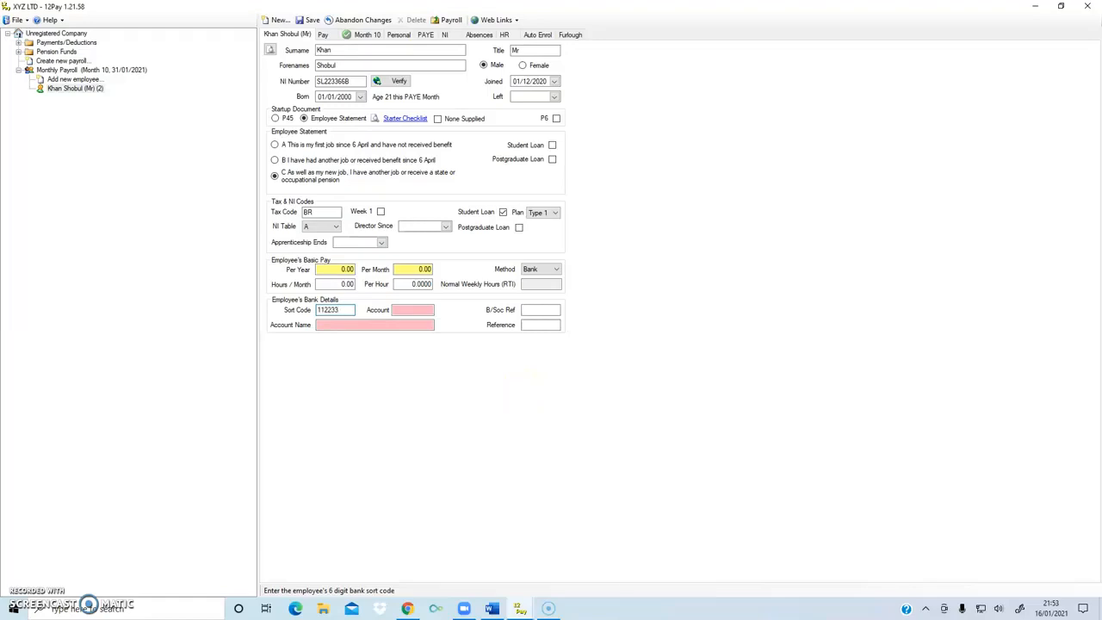
pyautogui.click(423, 308)
pyautogui.write('11223344')
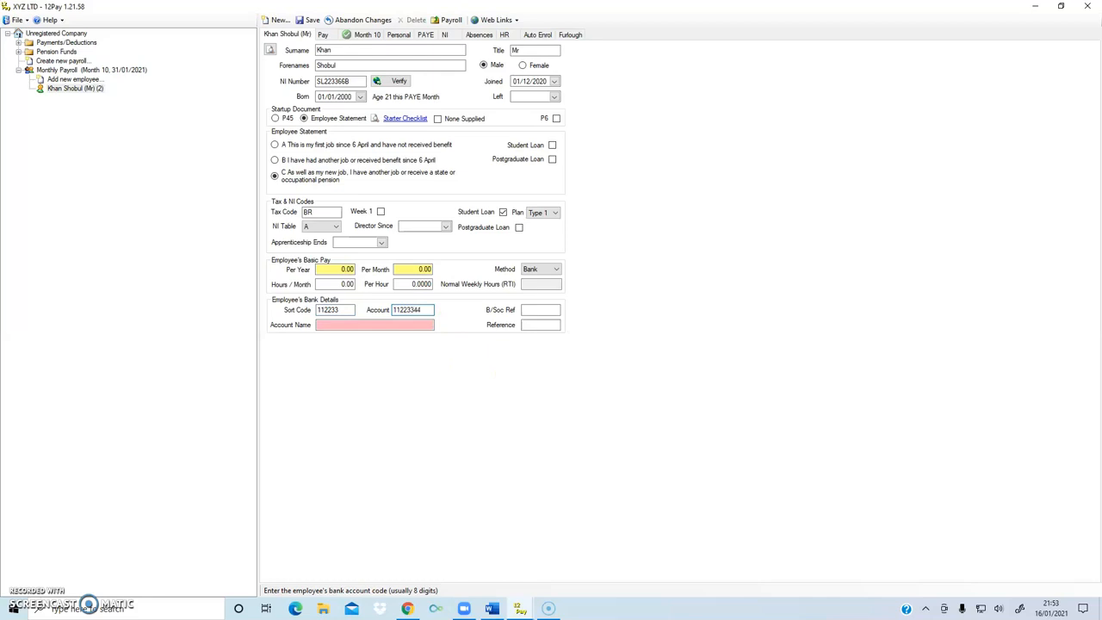
pyautogui.click(376, 325)
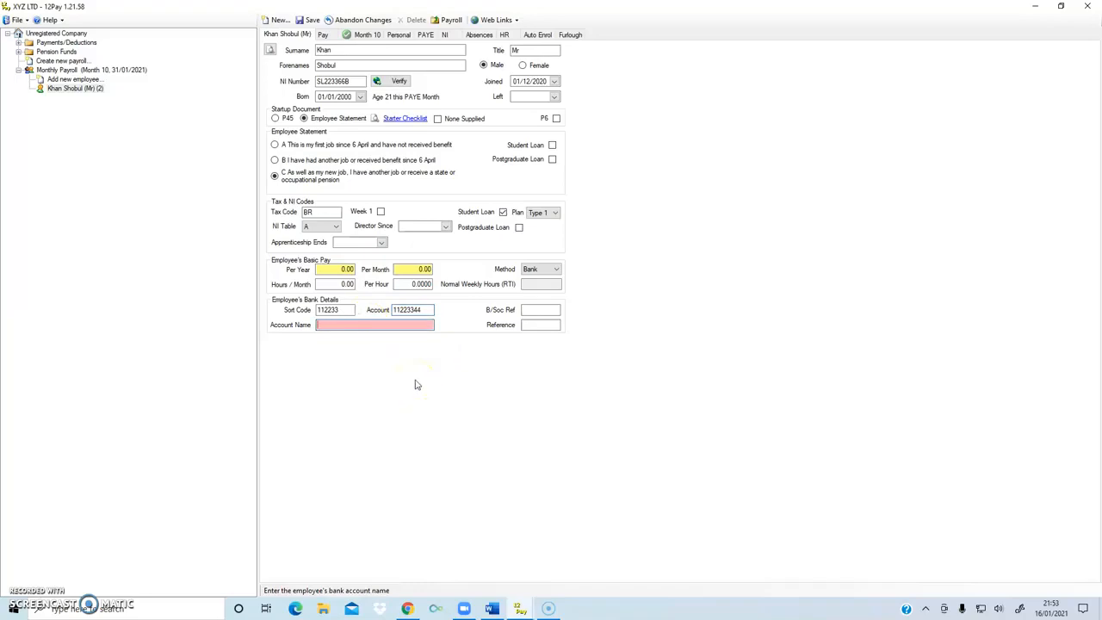
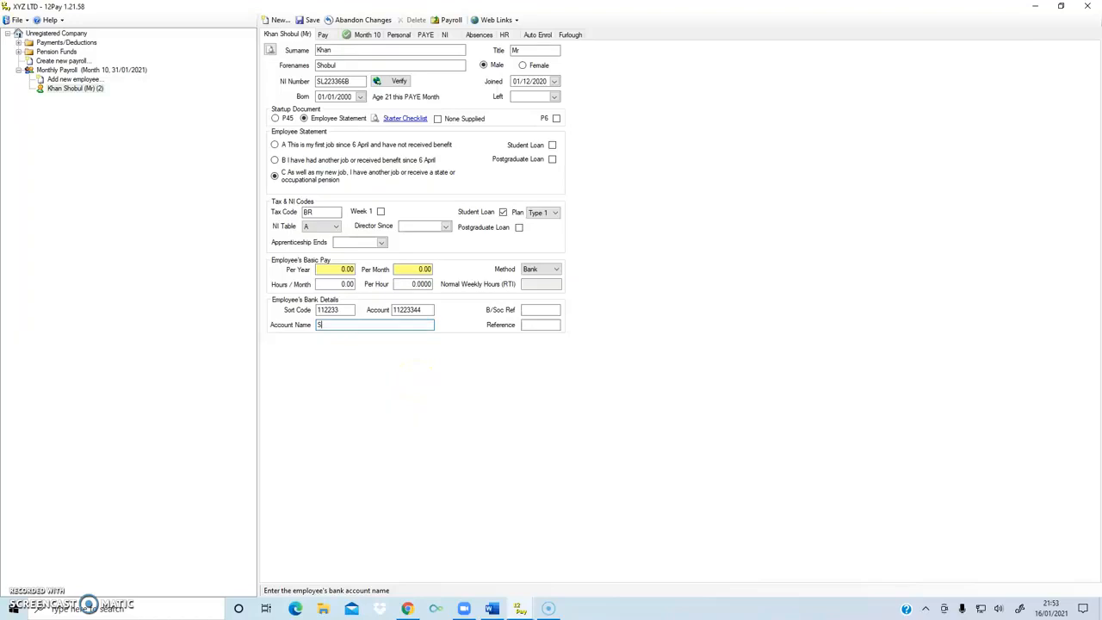
# - Enter 10 per hour and 100 hours per month, giving 1000.00 monthly and 12000.00 yearly
pyautogui.click(405, 284)
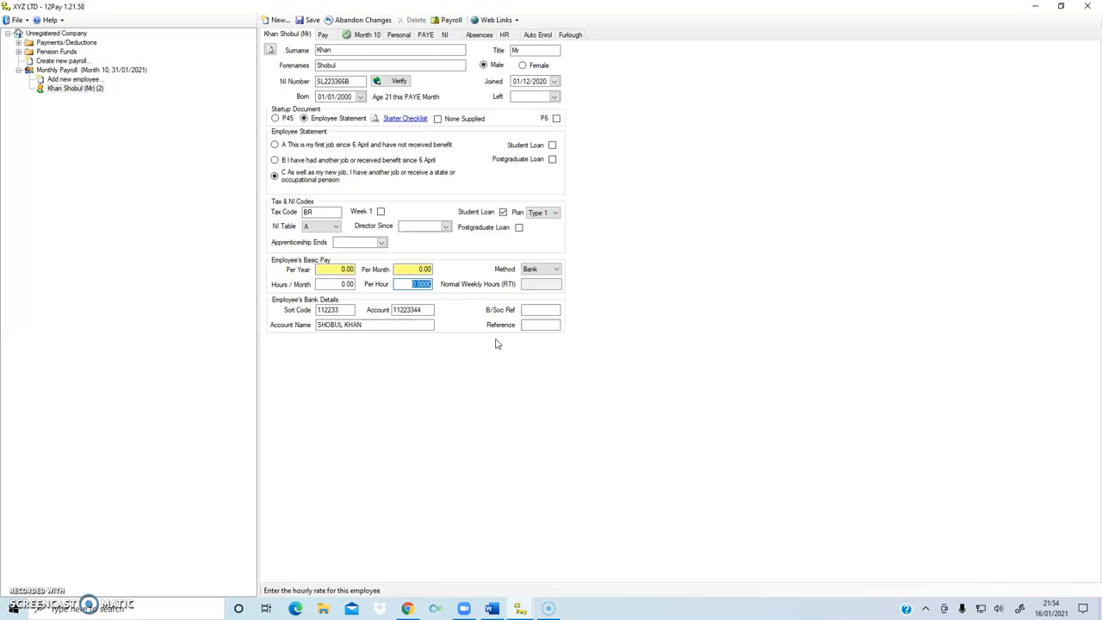
pyautogui.write('10')
pyautogui.click(342, 285)
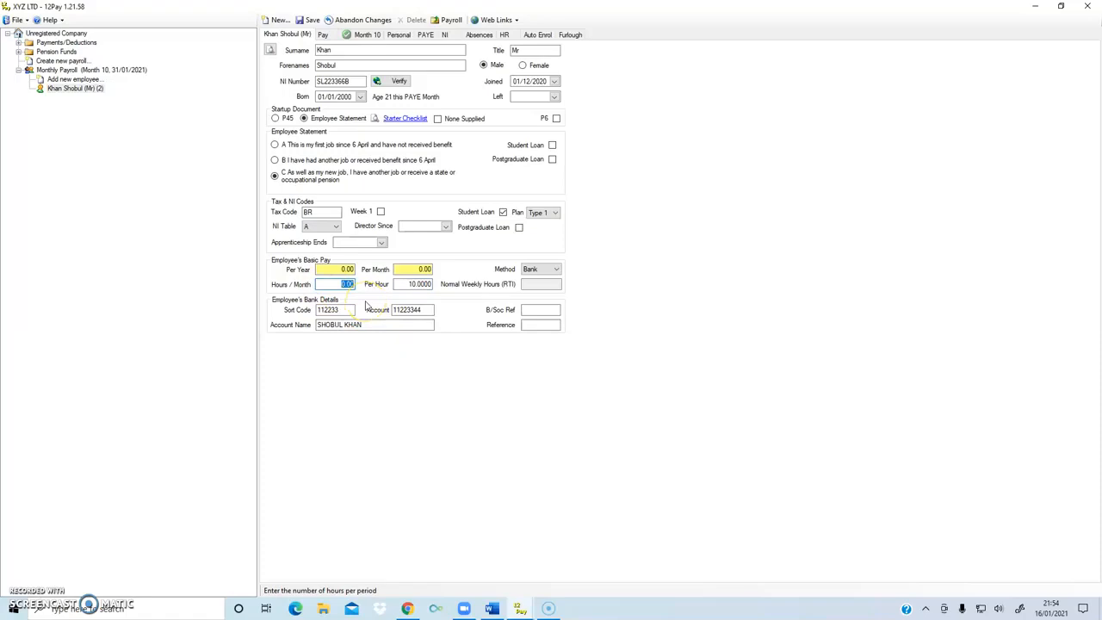
pyautogui.write('100')
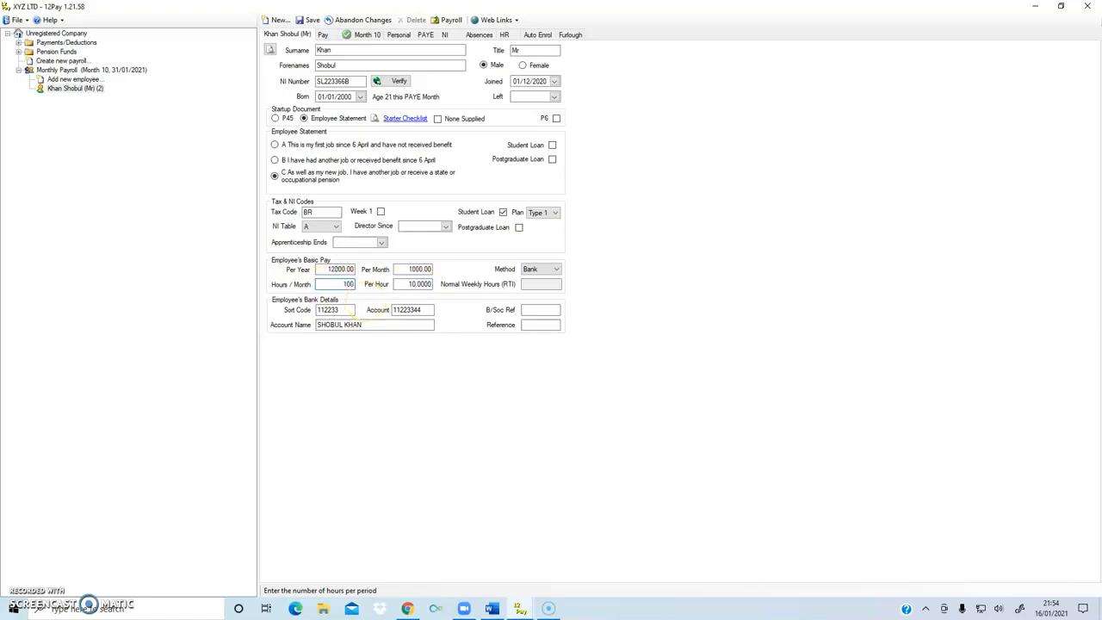
pyautogui.click(338, 296)
# - Review the BASIC payment's 100 hours, 10.0000 rate and 1,000.00 pay, toggling Zeroise on and off
pyautogui.click(325, 35)
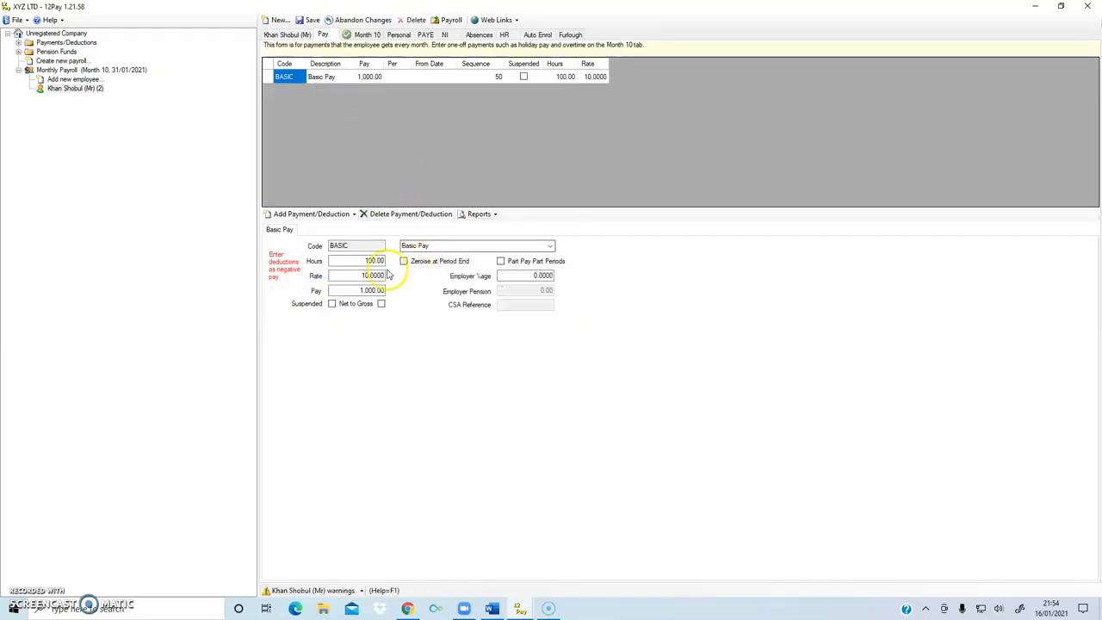
pyautogui.click(356, 261)
pyautogui.click(343, 275)
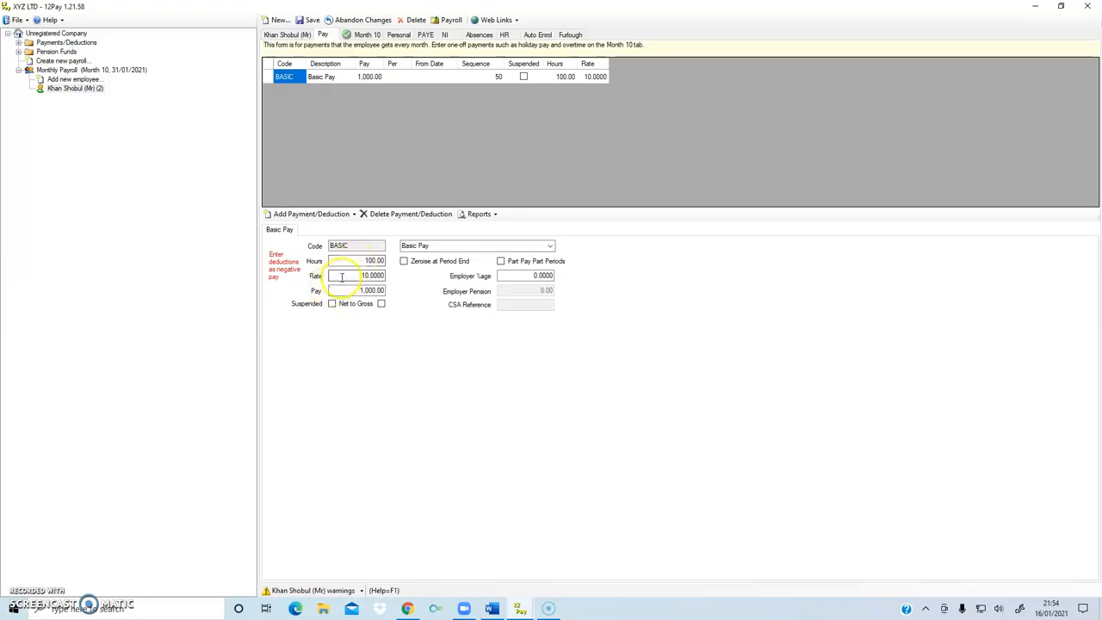
pyautogui.click(344, 292)
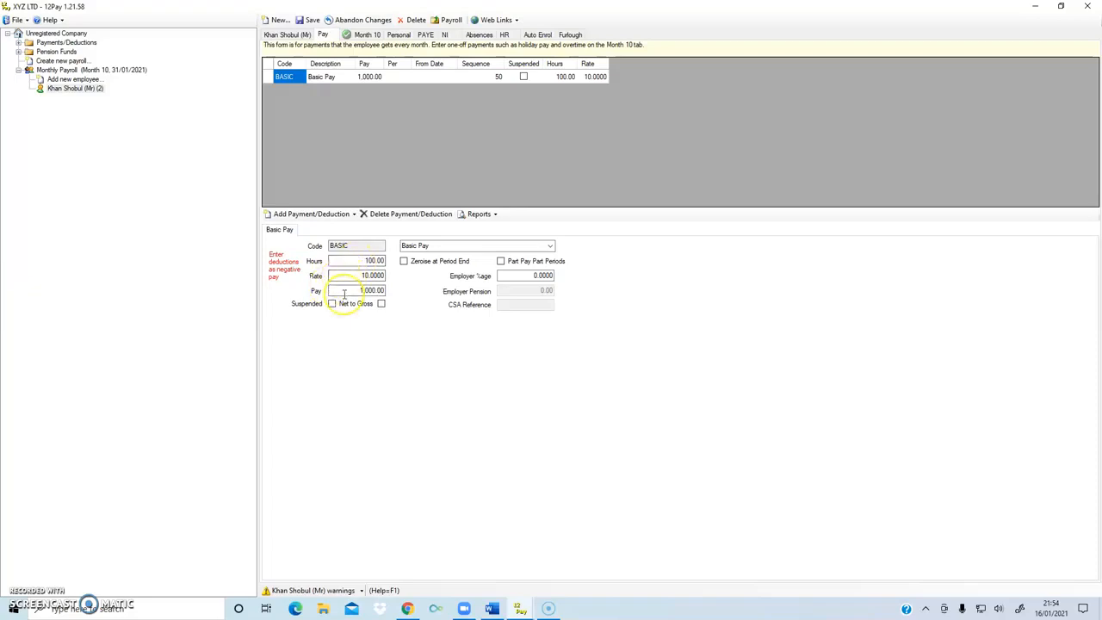
pyautogui.click(404, 262)
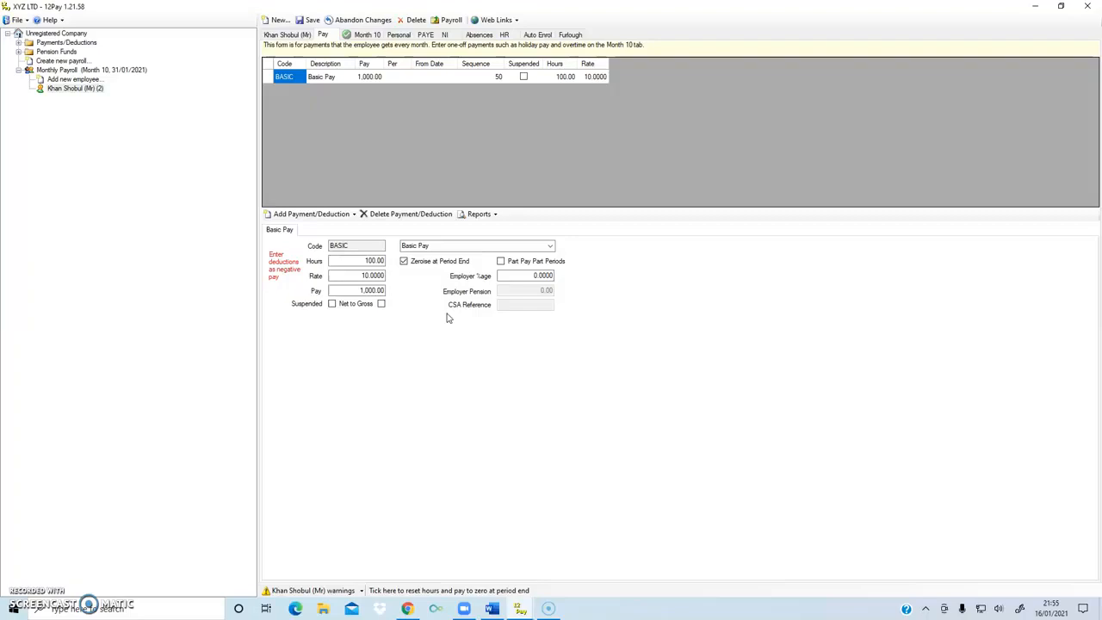
pyautogui.click(403, 261)
# - Check Basic Pay's employer percentage, then bring up the Month 10 payments page
pyautogui.click(26, 594)
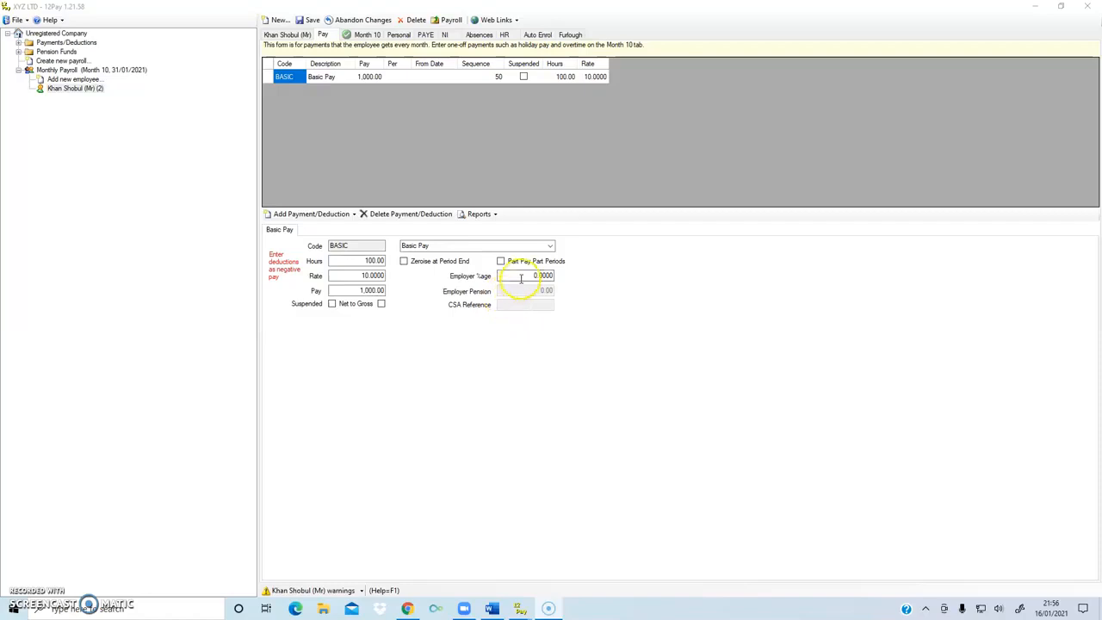
pyautogui.click(499, 277)
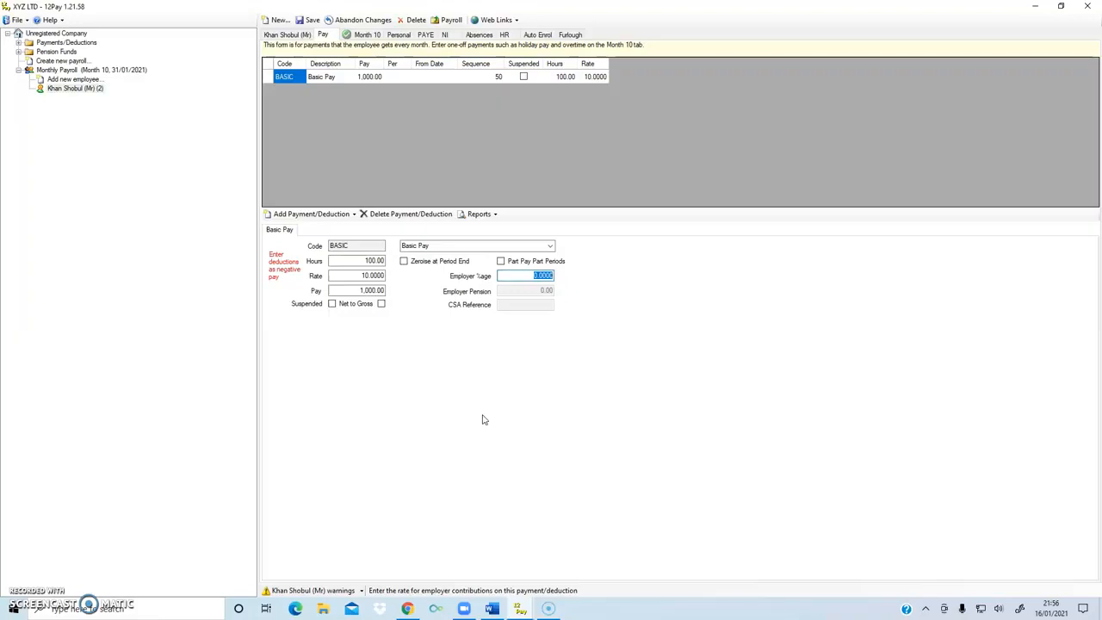
pyautogui.click(363, 36)
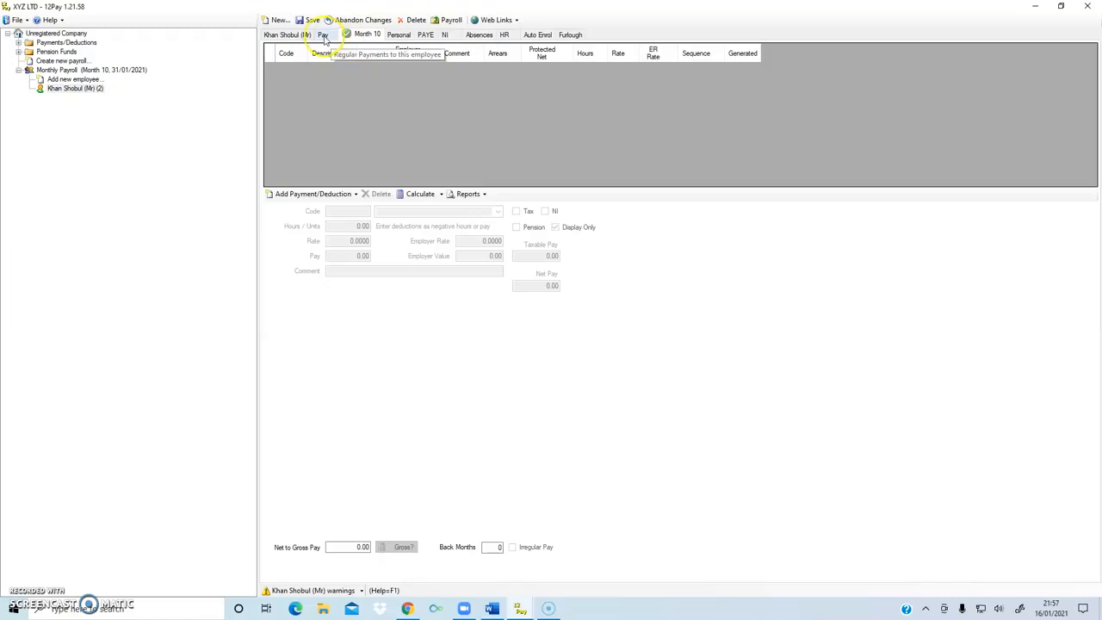
# - Return to the Month 10 payments page and calculate the employee's pay
pyautogui.click(323, 35)
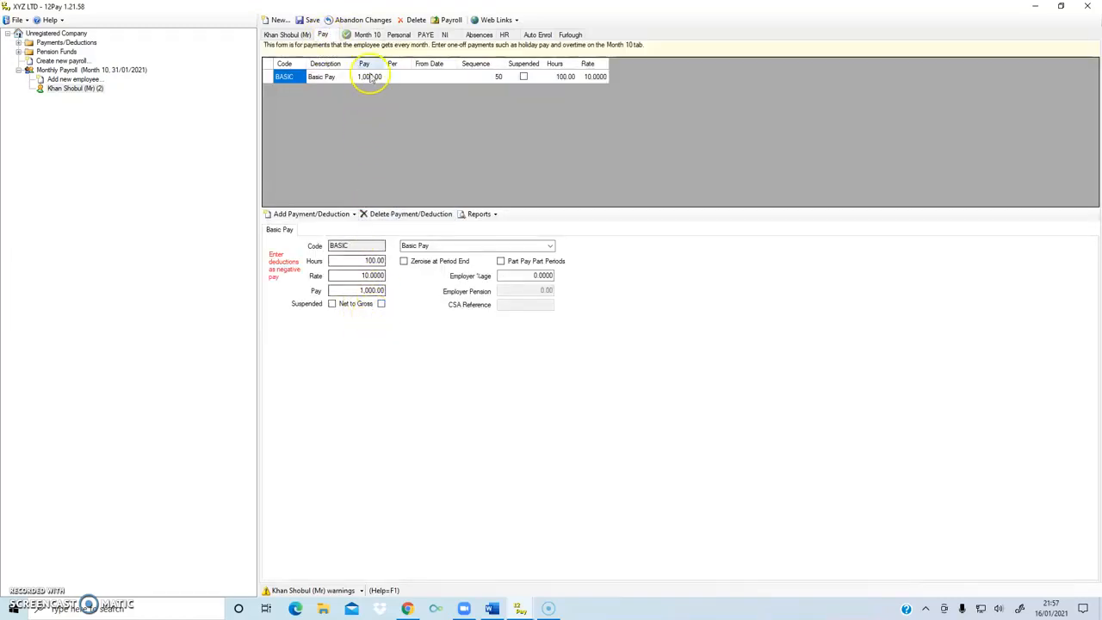
pyautogui.click(363, 34)
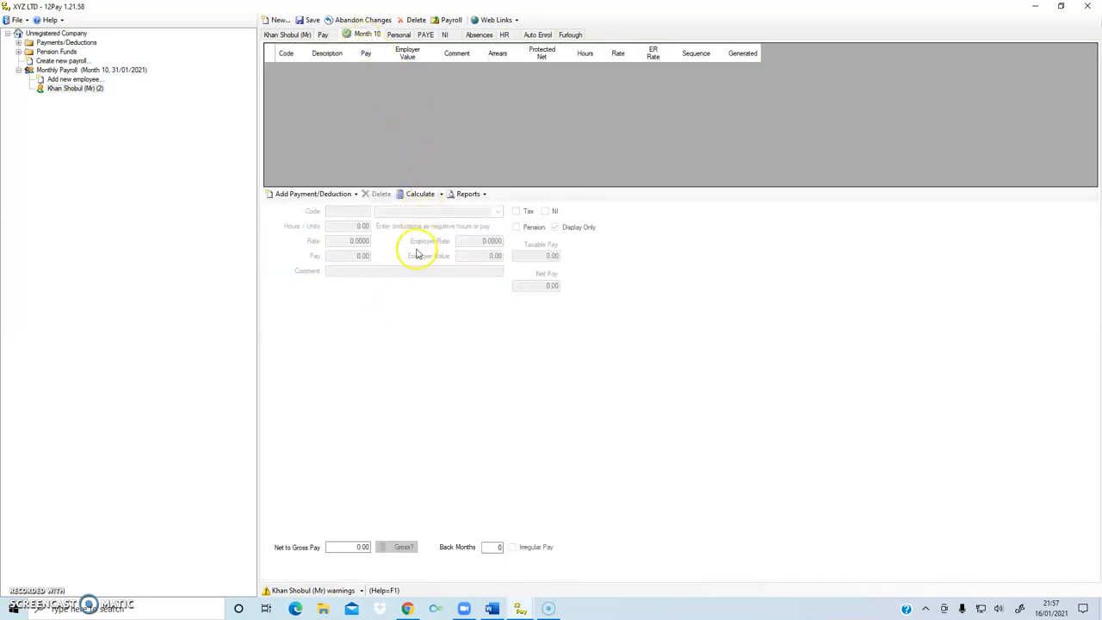
pyautogui.click(416, 195)
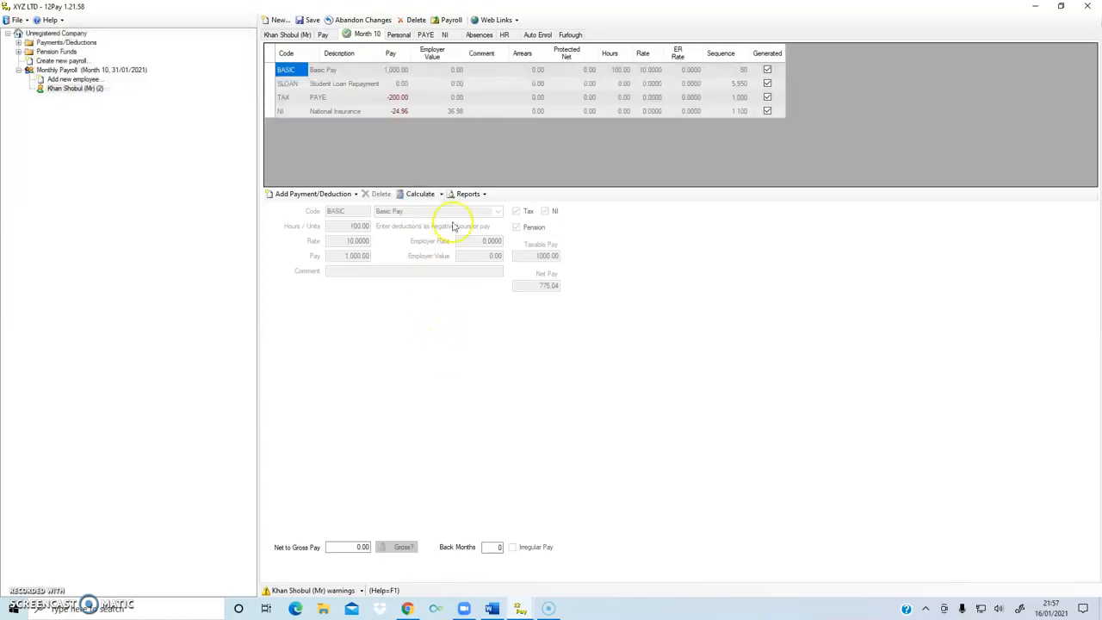
# - Check the Basic Pay, PAYE 200.00 and NI 24.96 lines for net pay 775.04, then go to Personal
pyautogui.click(396, 70)
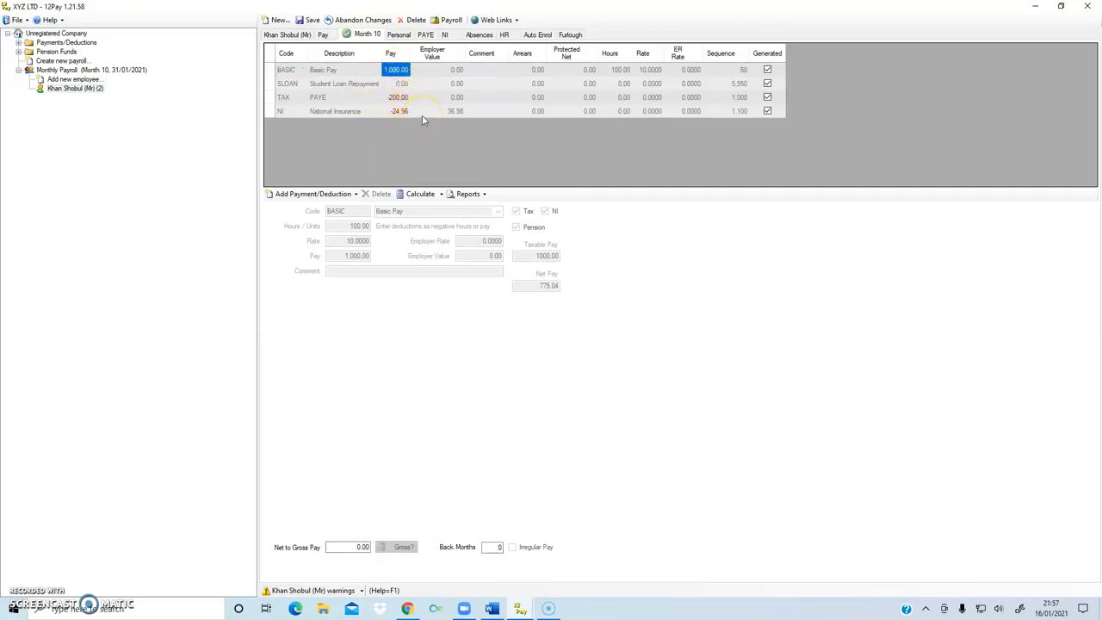
pyautogui.click(396, 97)
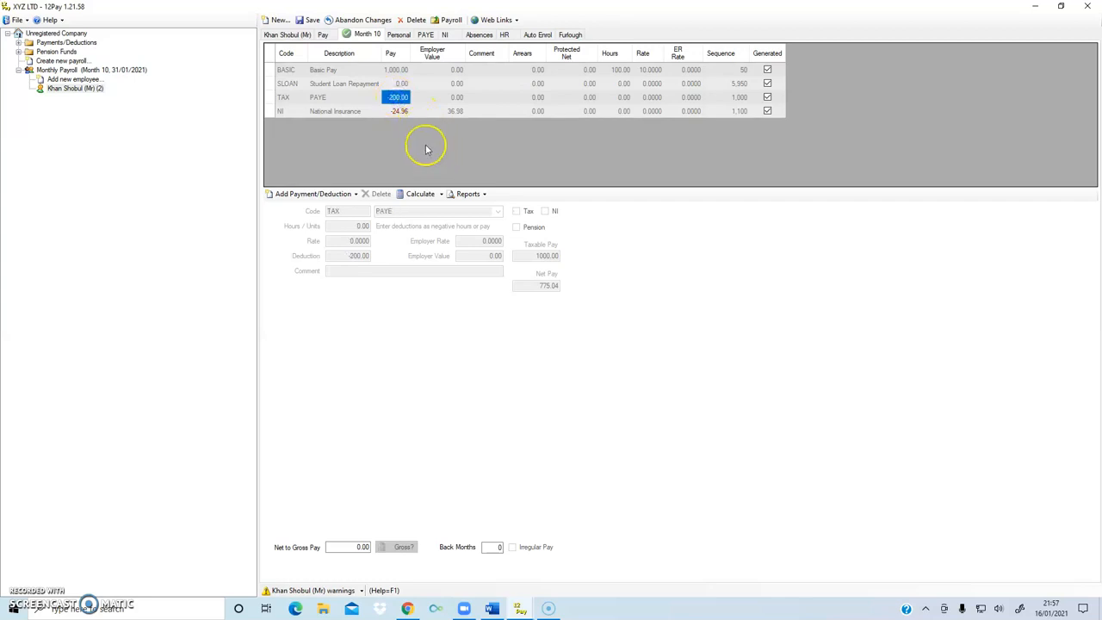
pyautogui.click(399, 112)
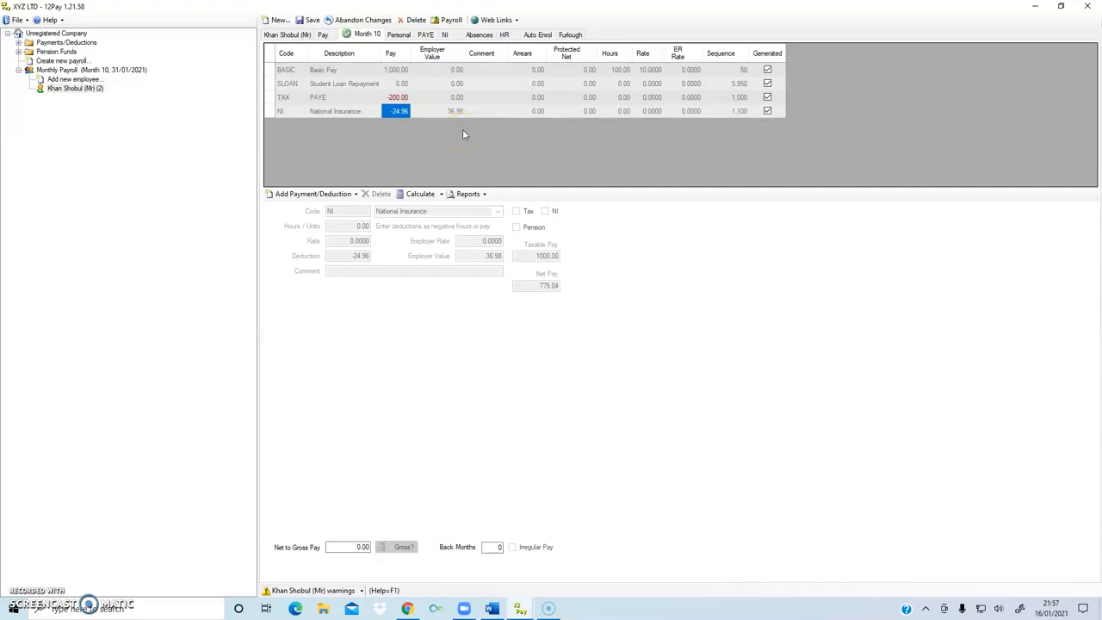
pyautogui.click(398, 36)
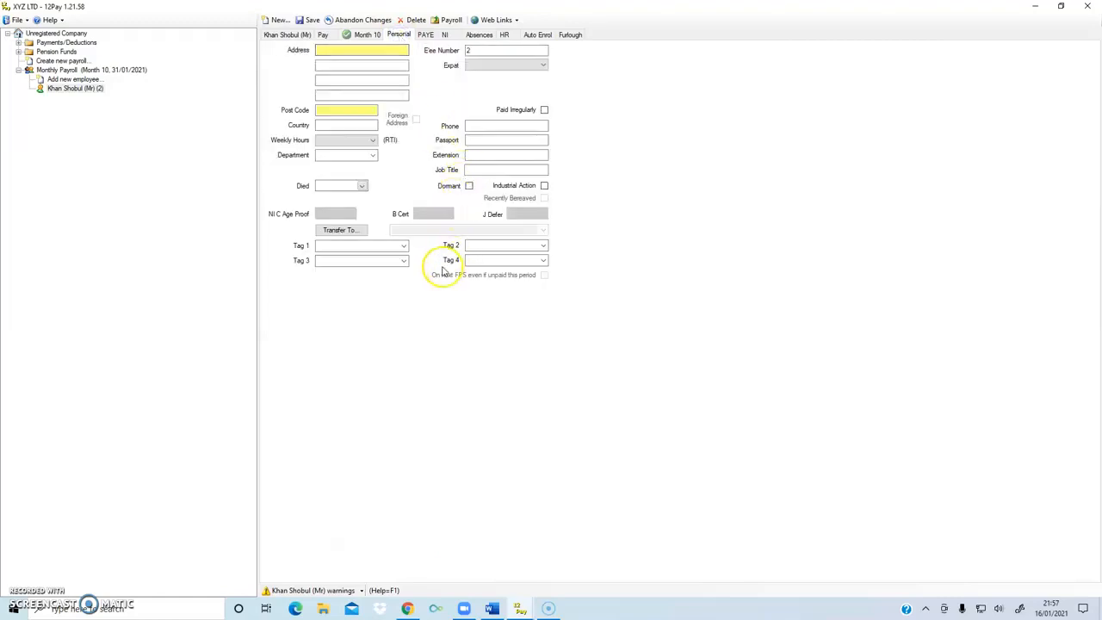
# - Enter the employee's home address lines and postcode
pyautogui.click(368, 67)
pyautogui.click(359, 50)
pyautogui.click(433, 111)
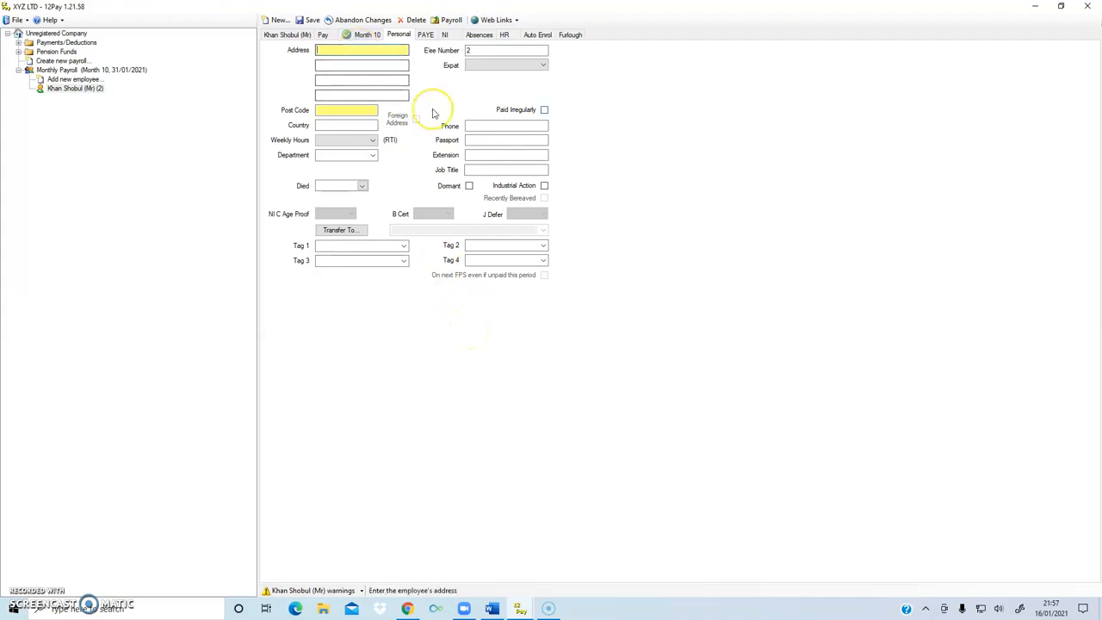
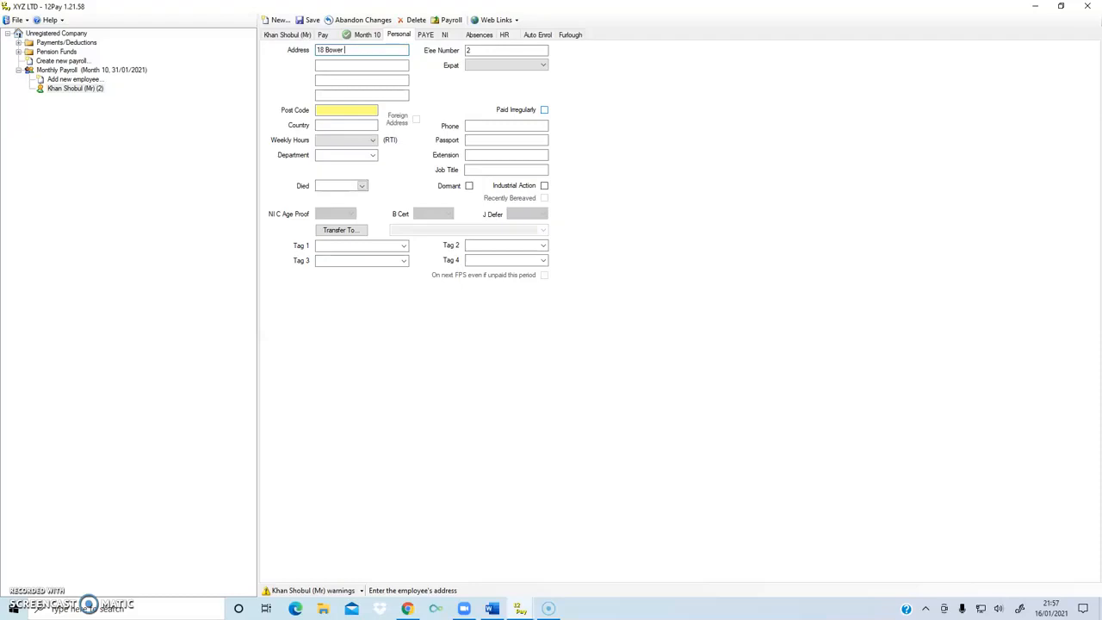
pyautogui.click(367, 66)
pyautogui.write('London')
pyautogui.click(345, 111)
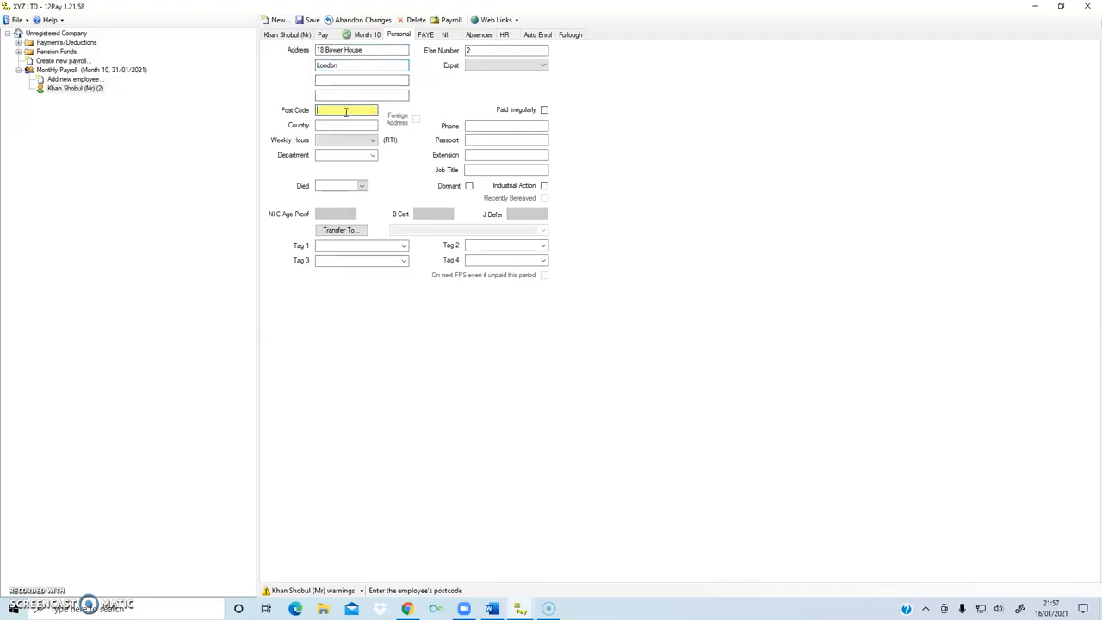
pyautogui.write('N')
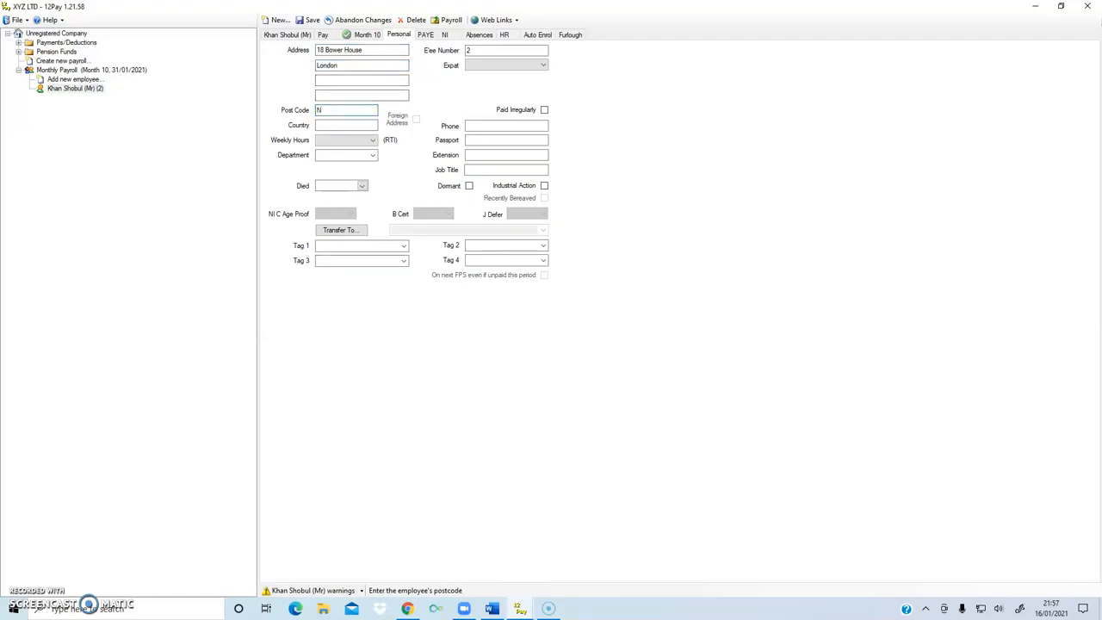
pyautogui.write('15 2LA')
# - Replace the employee number with JT100 and set the country to UK
pyautogui.doubleClick(479, 49)
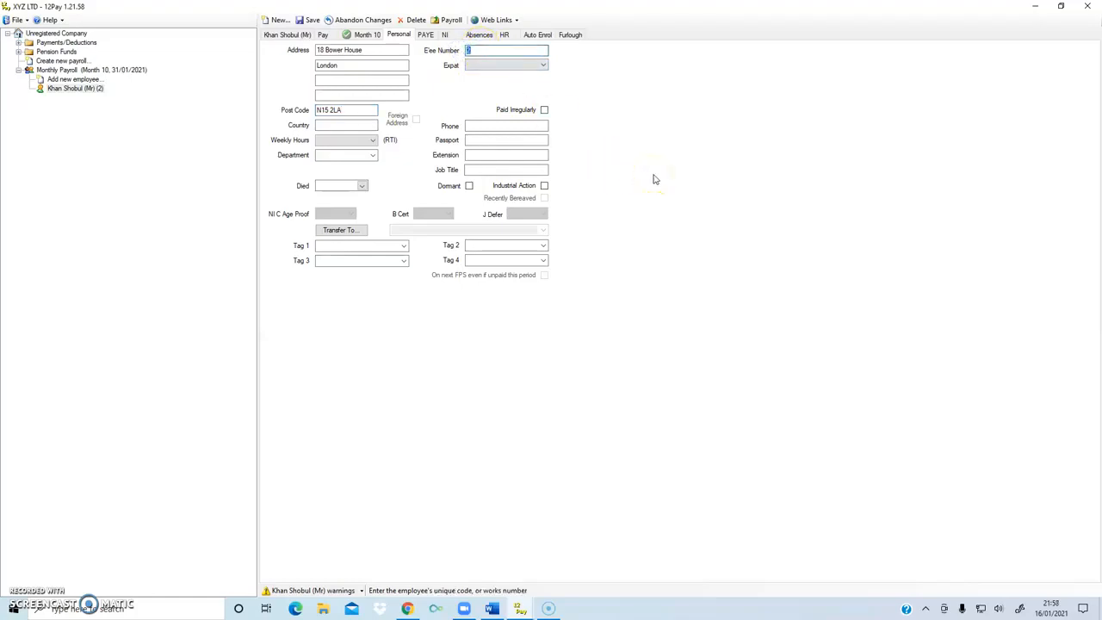
pyautogui.write('JT100')
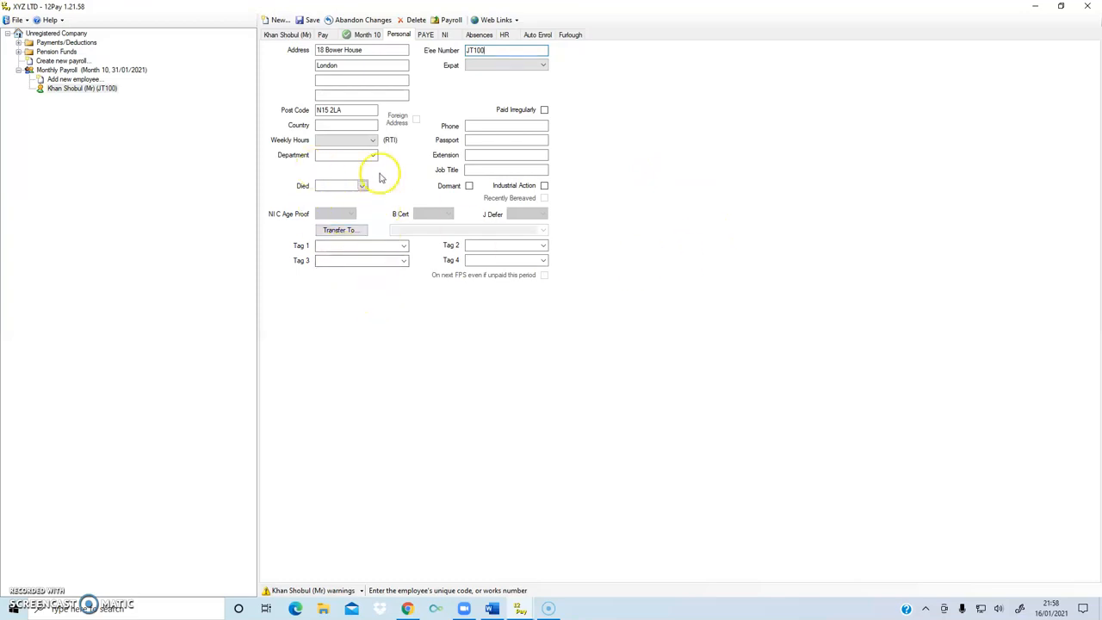
pyautogui.click(344, 125)
pyautogui.write('UK')
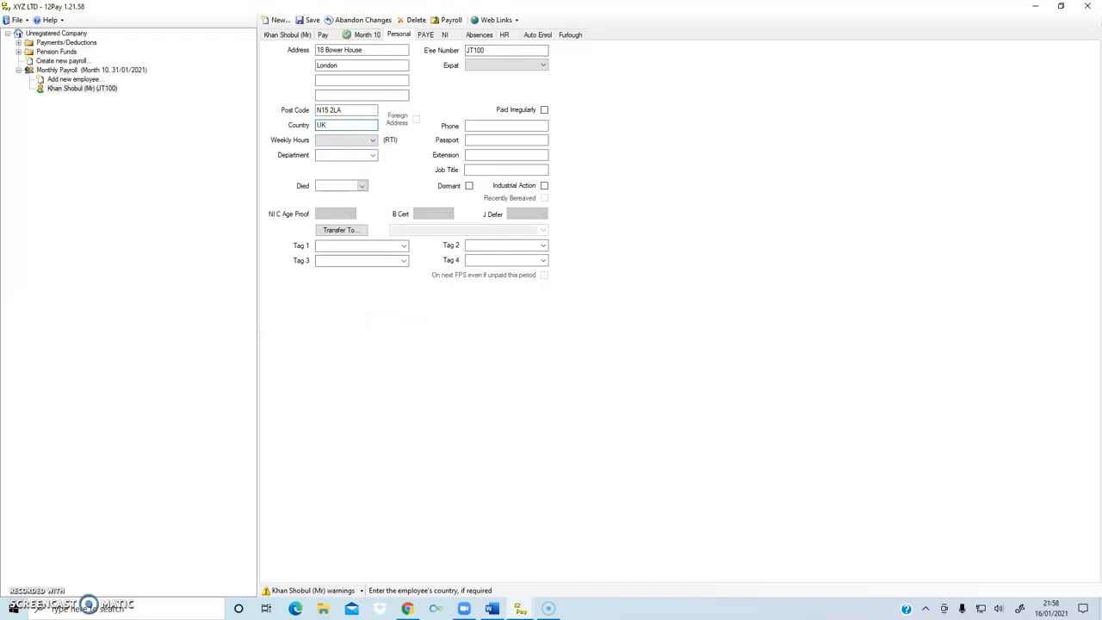
# - Set job title and department to Admin and weekly hours to Actual, then view PAYE records
pyautogui.click(490, 125)
pyautogui.click(487, 140)
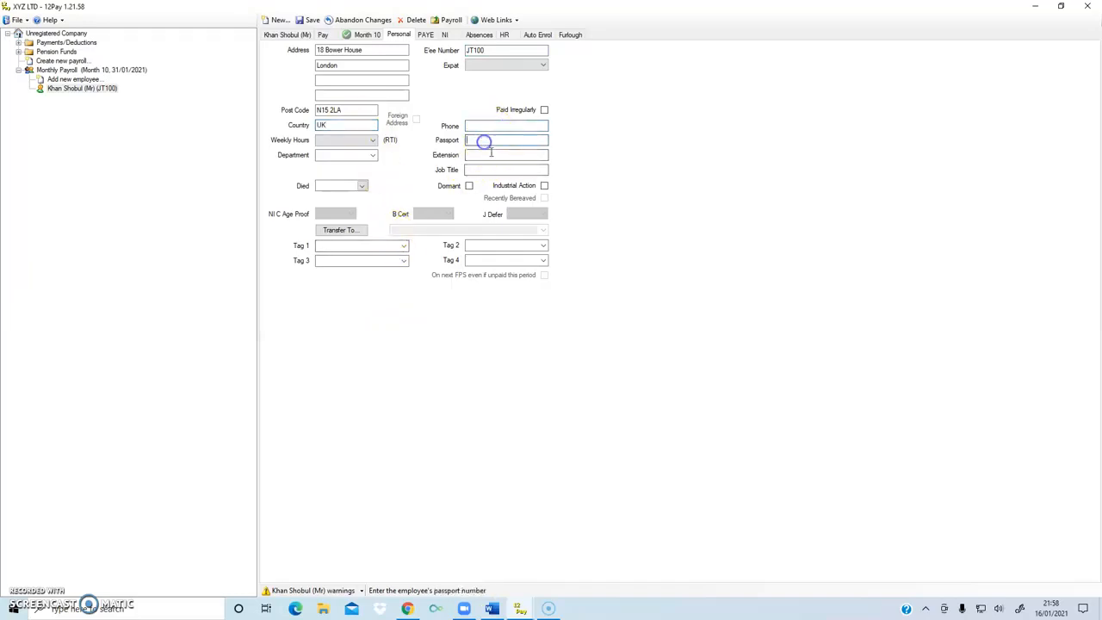
pyautogui.click(478, 155)
pyautogui.click(479, 170)
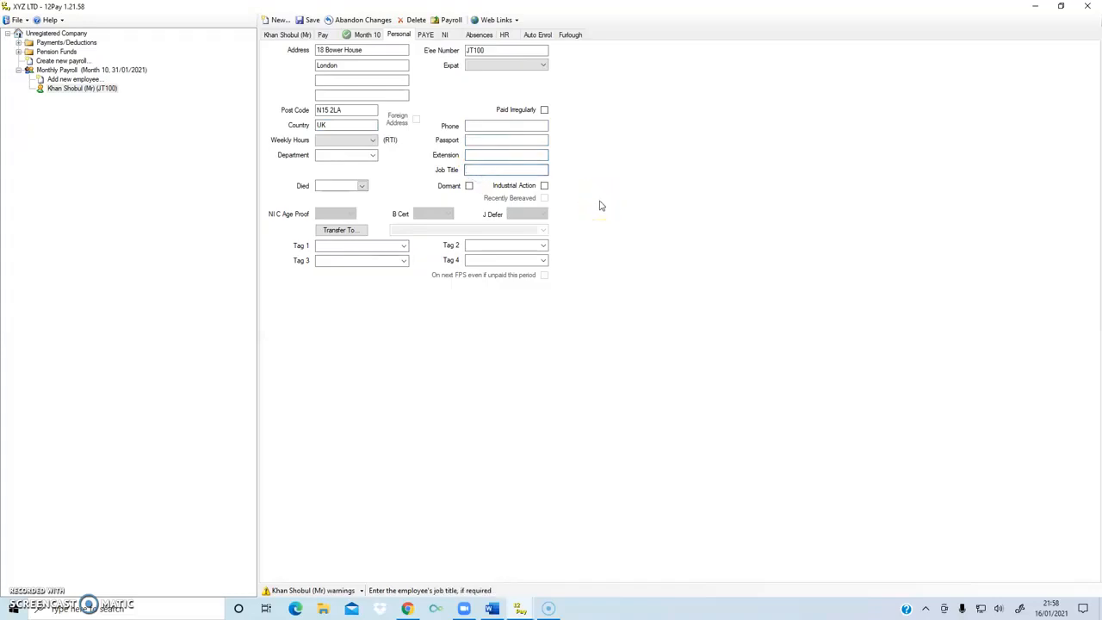
pyautogui.write('Admin')
pyautogui.click(344, 155)
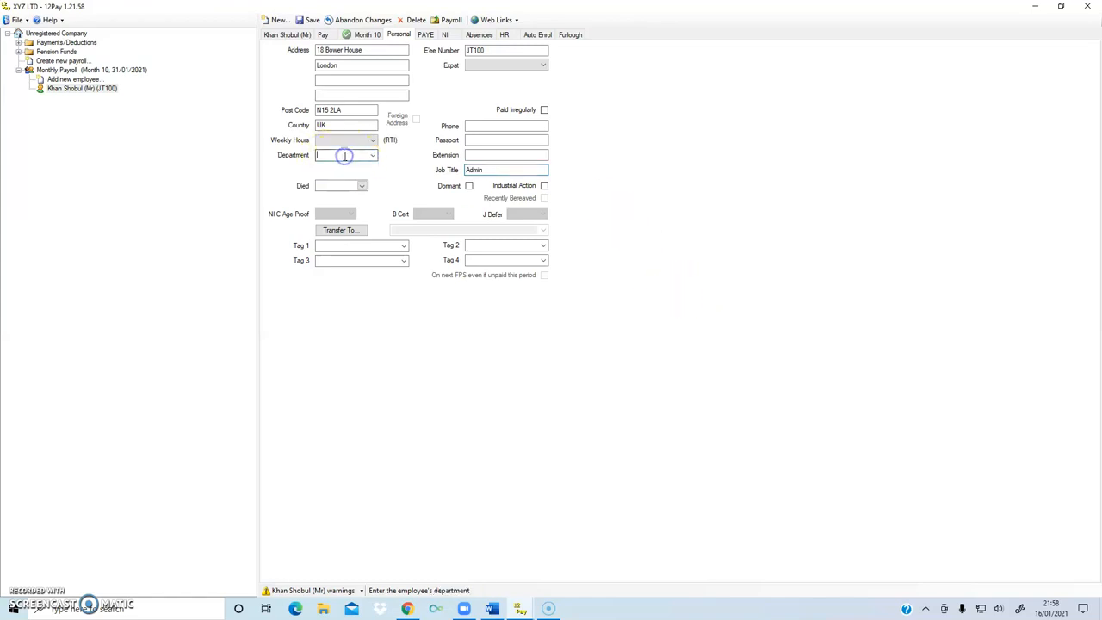
pyautogui.write('Admin')
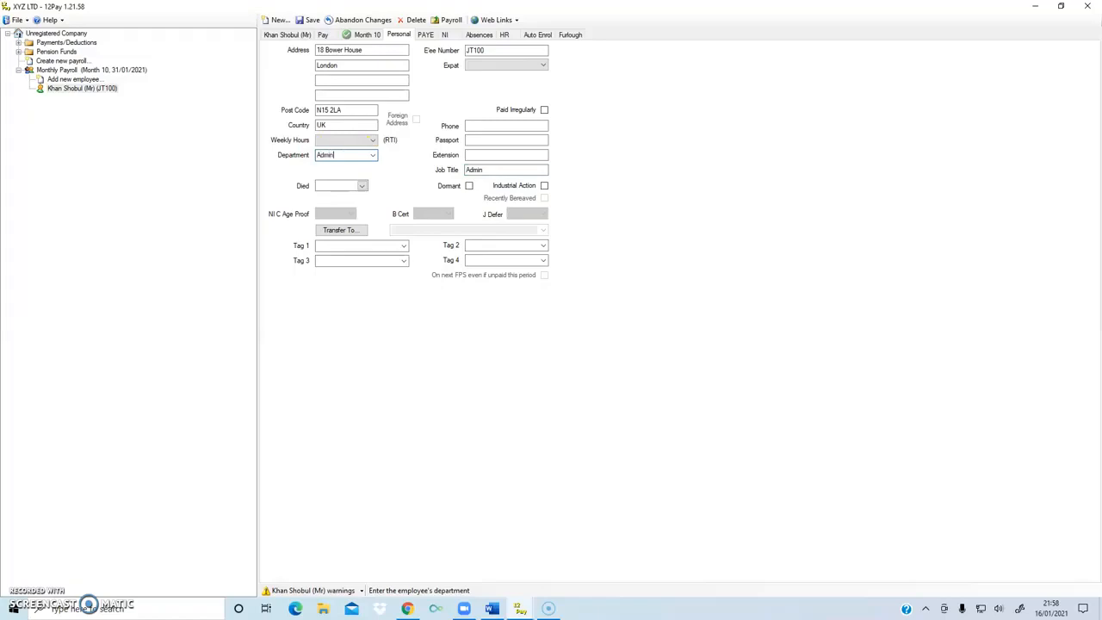
pyautogui.click(355, 139)
pyautogui.click(343, 159)
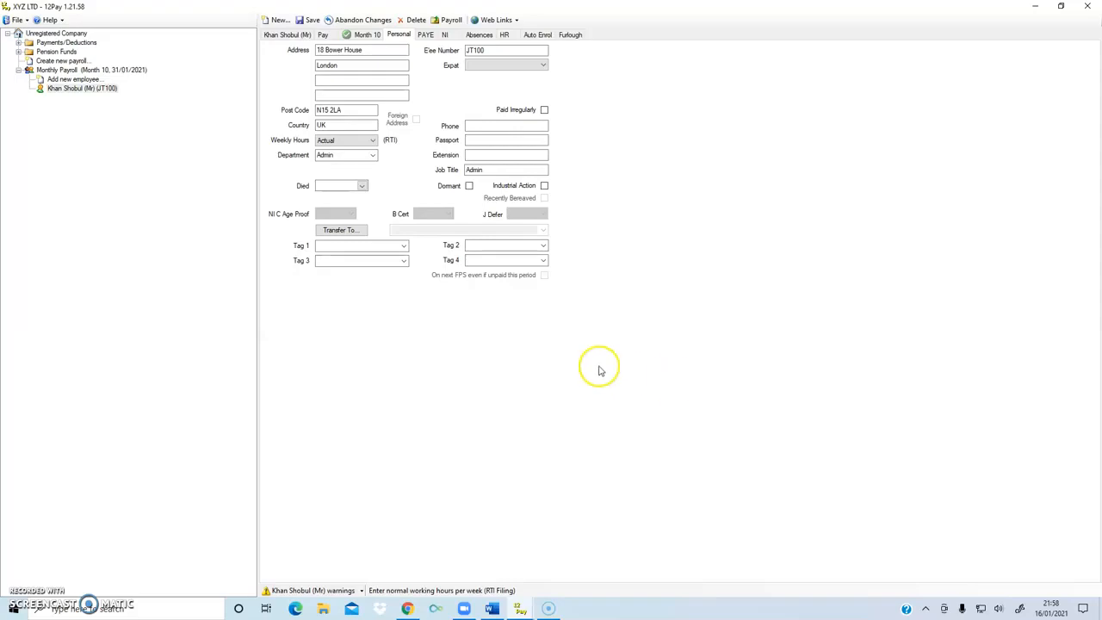
pyautogui.click(425, 34)
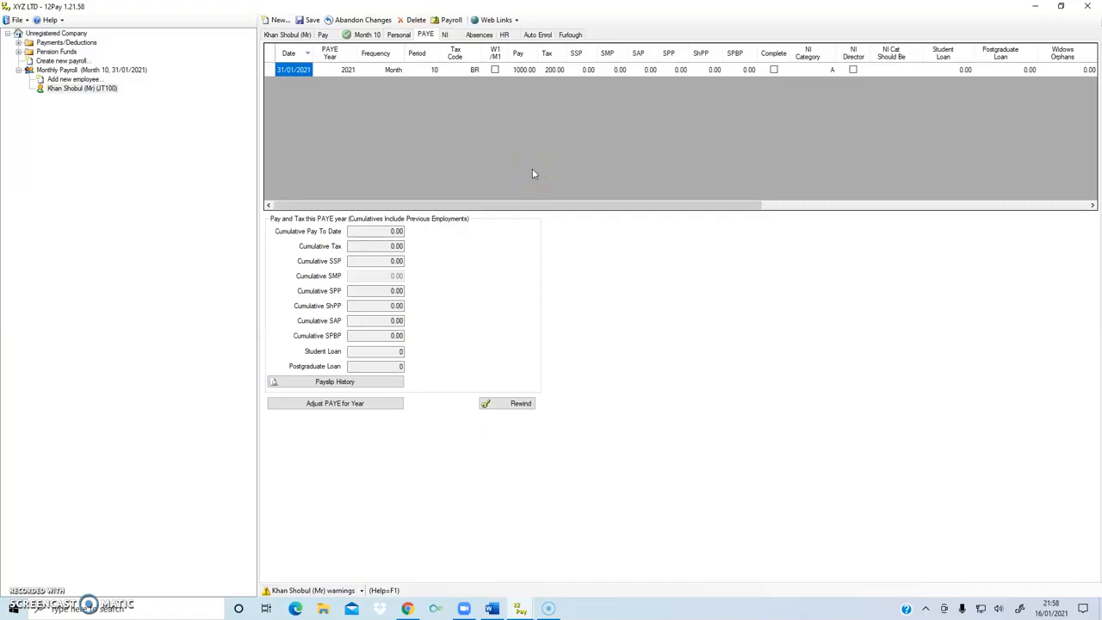
pyautogui.click(295, 70)
pyautogui.doubleClick(296, 71)
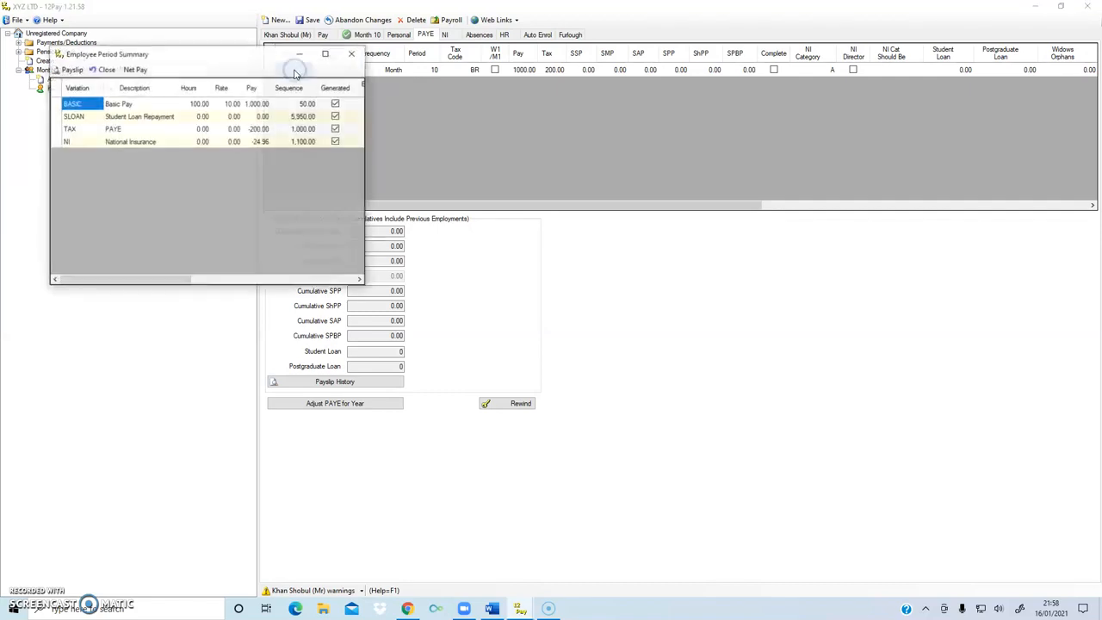
pyautogui.moveTo(243, 52); pyautogui.dragTo(395, 53)
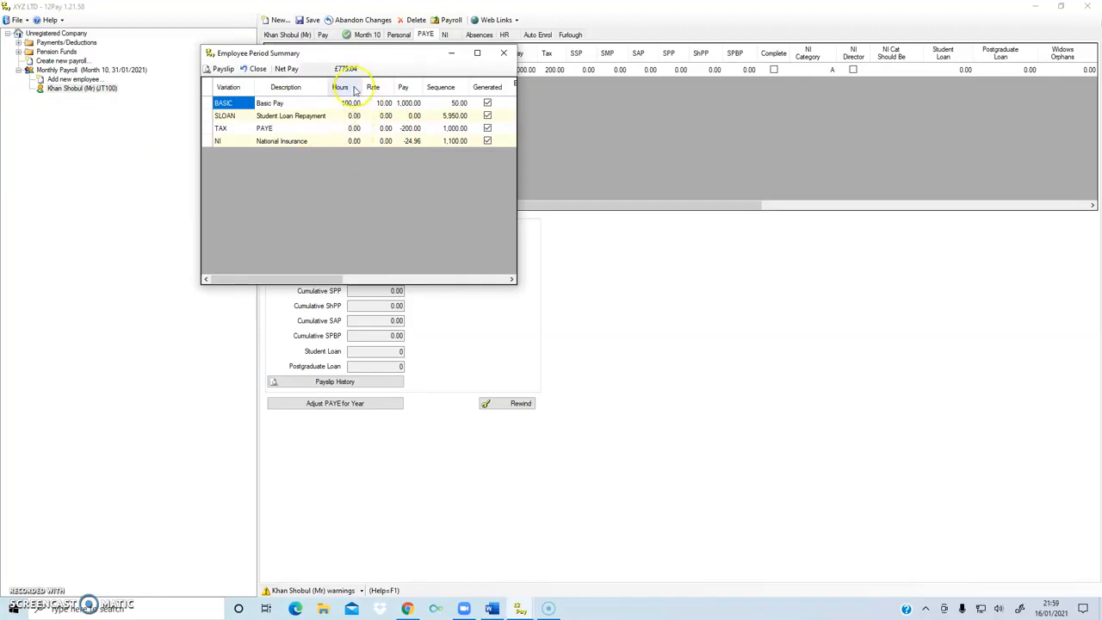
pyautogui.moveTo(331, 69); pyautogui.dragTo(362, 68)
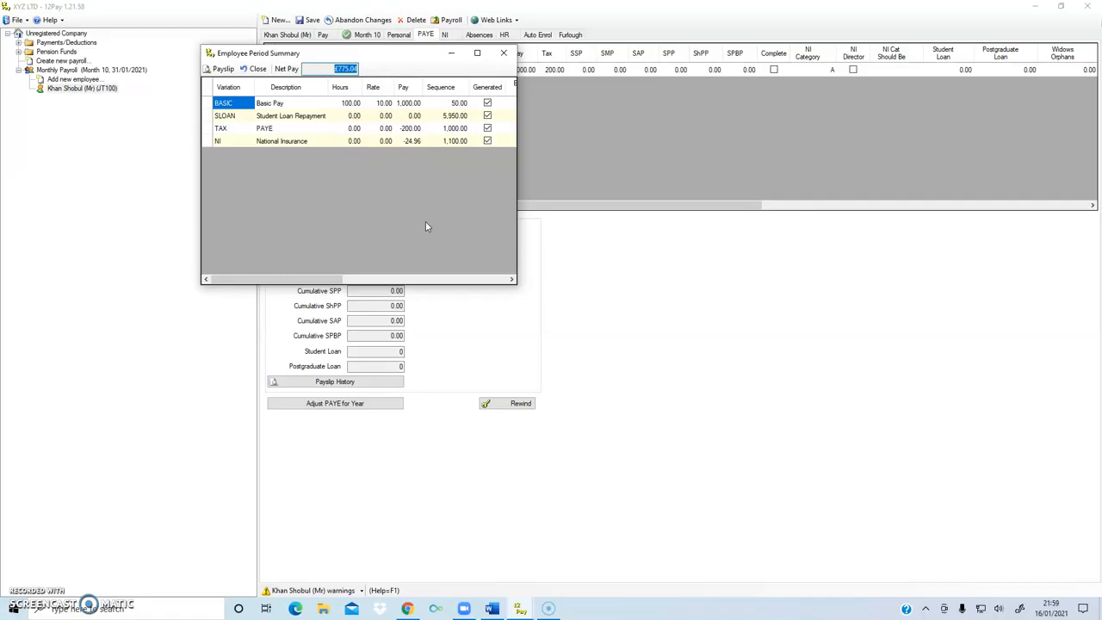
pyautogui.click(409, 128)
pyautogui.click(410, 140)
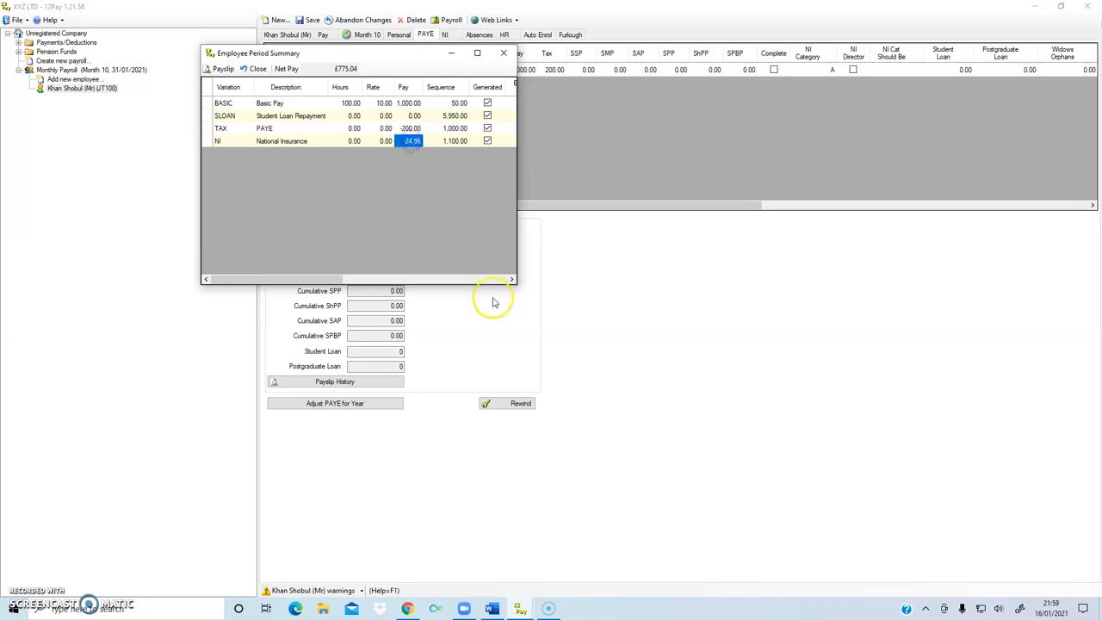
pyautogui.click(505, 55)
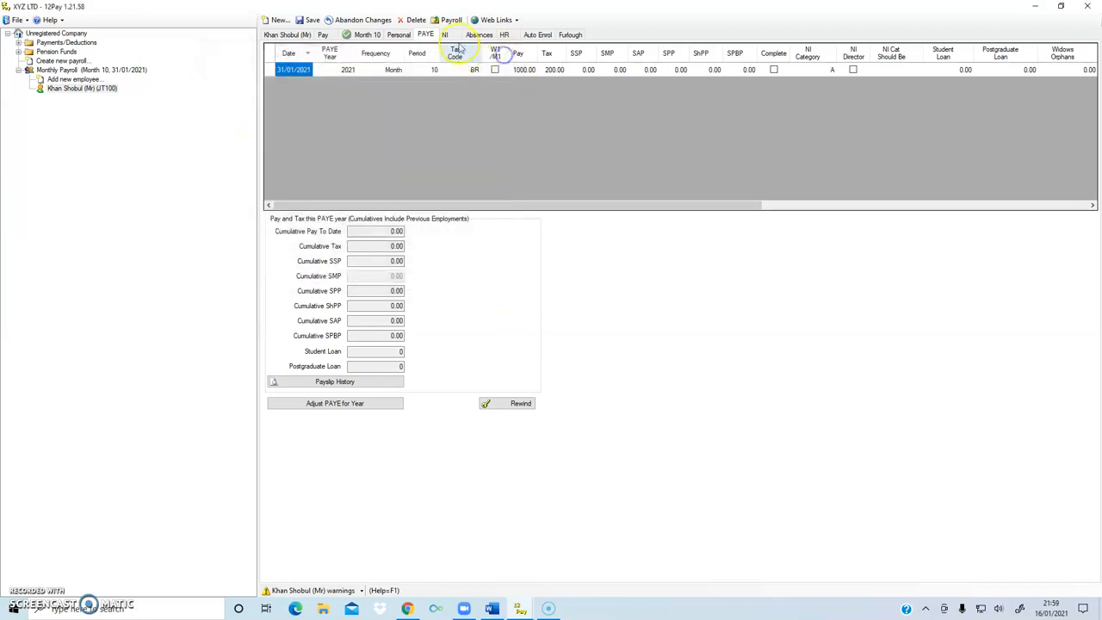
# - Check the Month 10 NI totals, then switch to the Absences page showing no absence entries
pyautogui.click(444, 34)
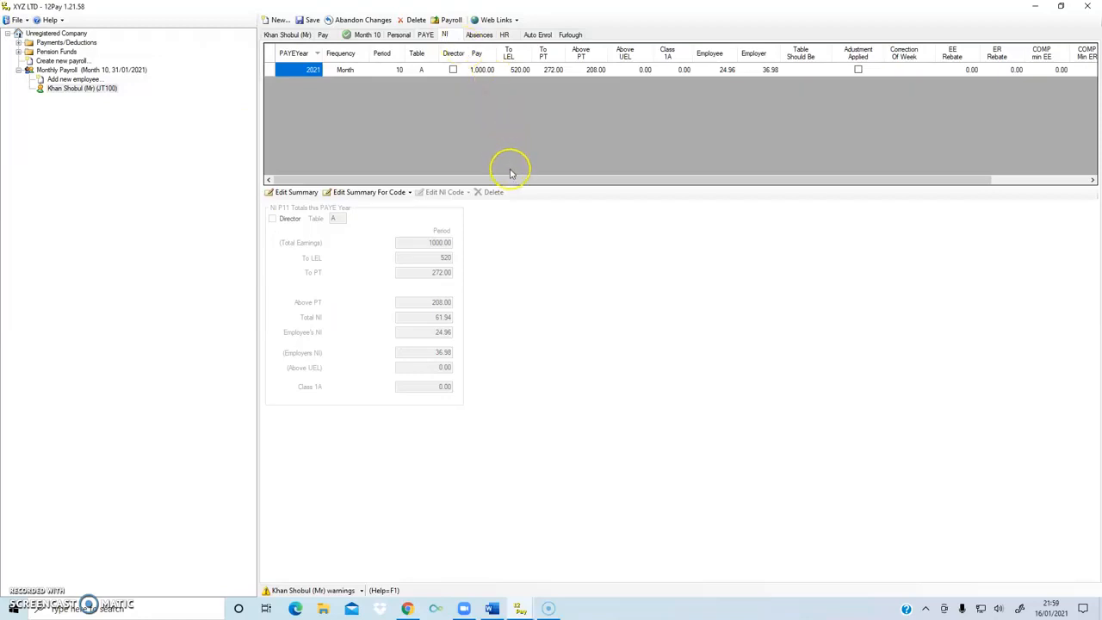
pyautogui.click(508, 104)
pyautogui.click(479, 34)
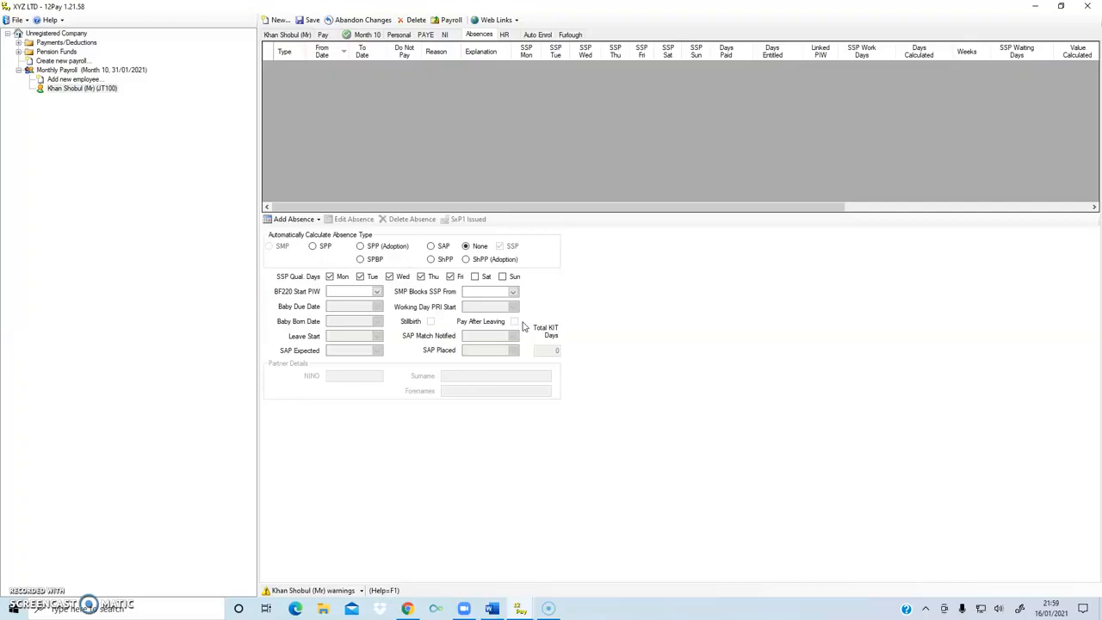
# - On the HR page, pass Mobile Phone, Email and Password, and keep Payslip Holiday Text as None
pyautogui.click(506, 34)
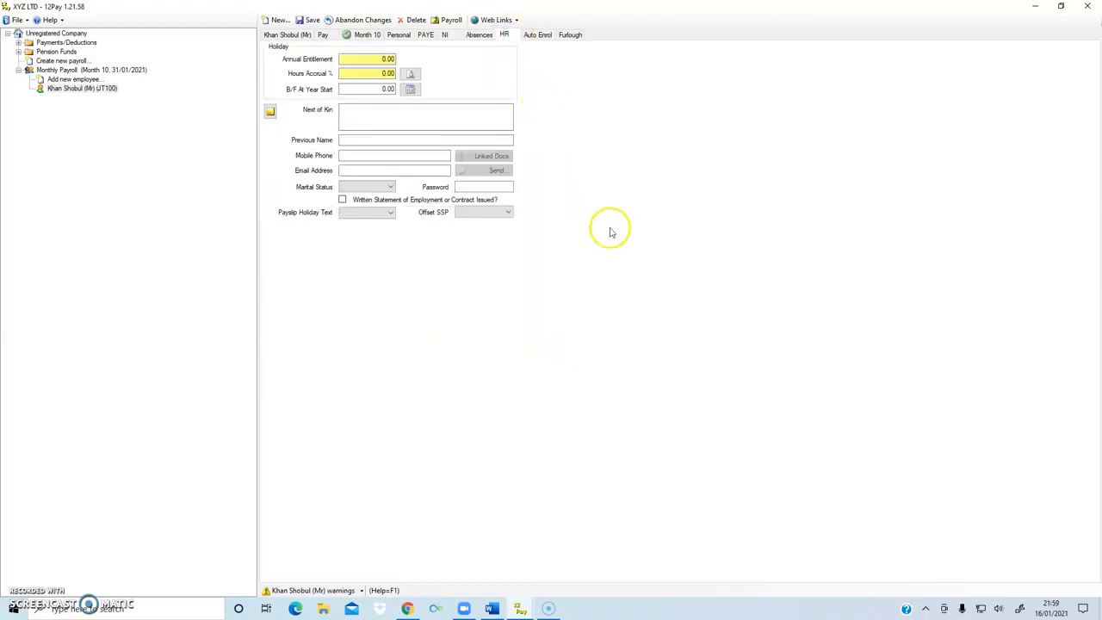
pyautogui.click(365, 155)
pyautogui.click(376, 171)
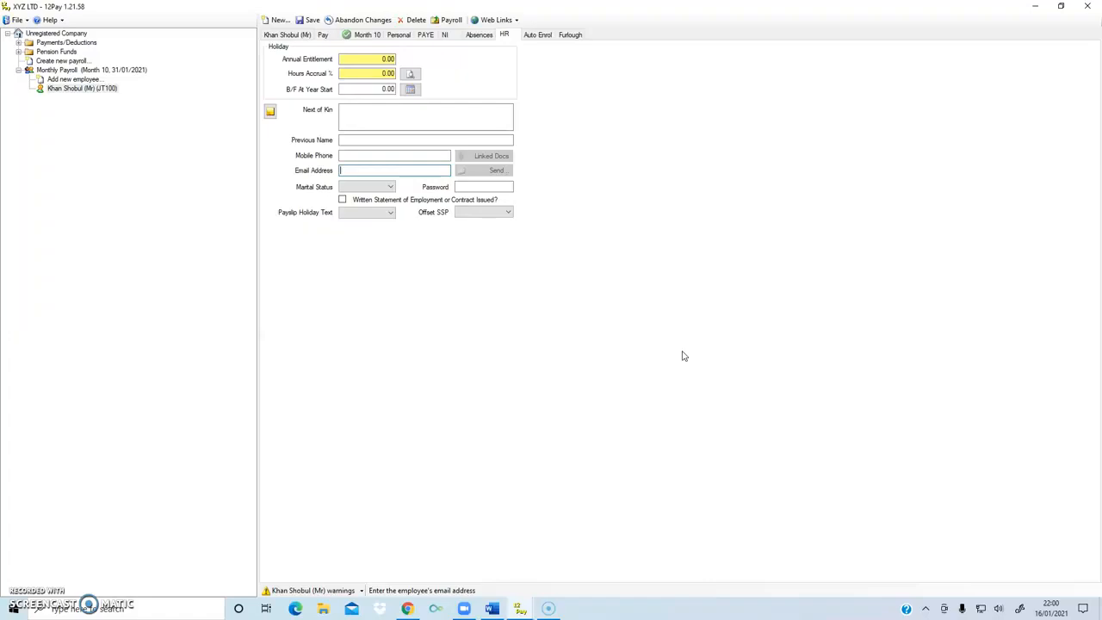
pyautogui.click(464, 186)
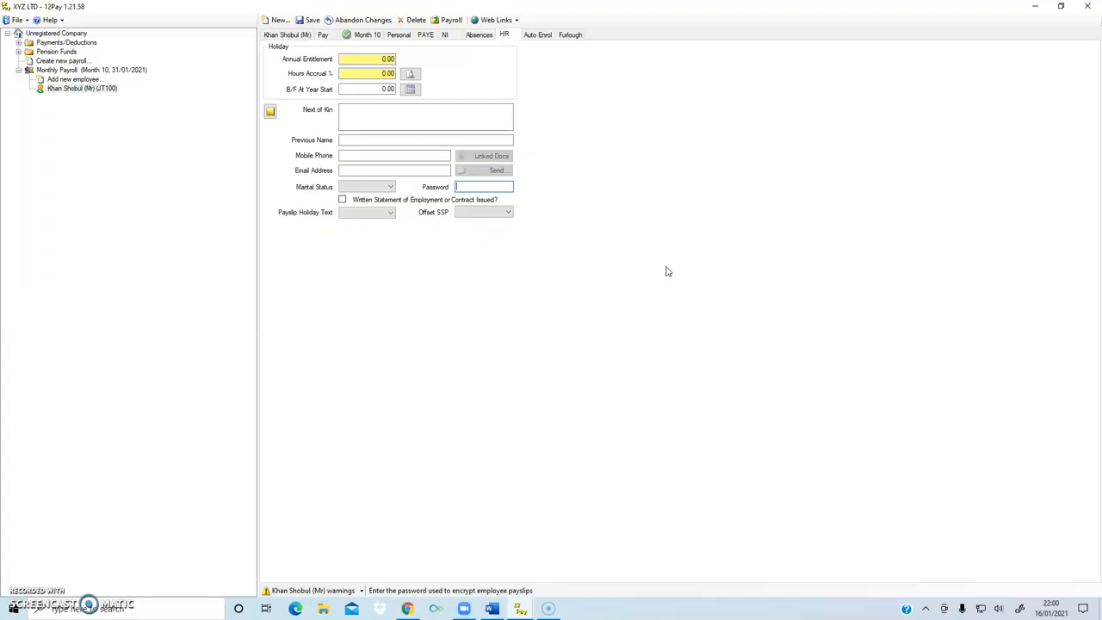
pyautogui.click(390, 212)
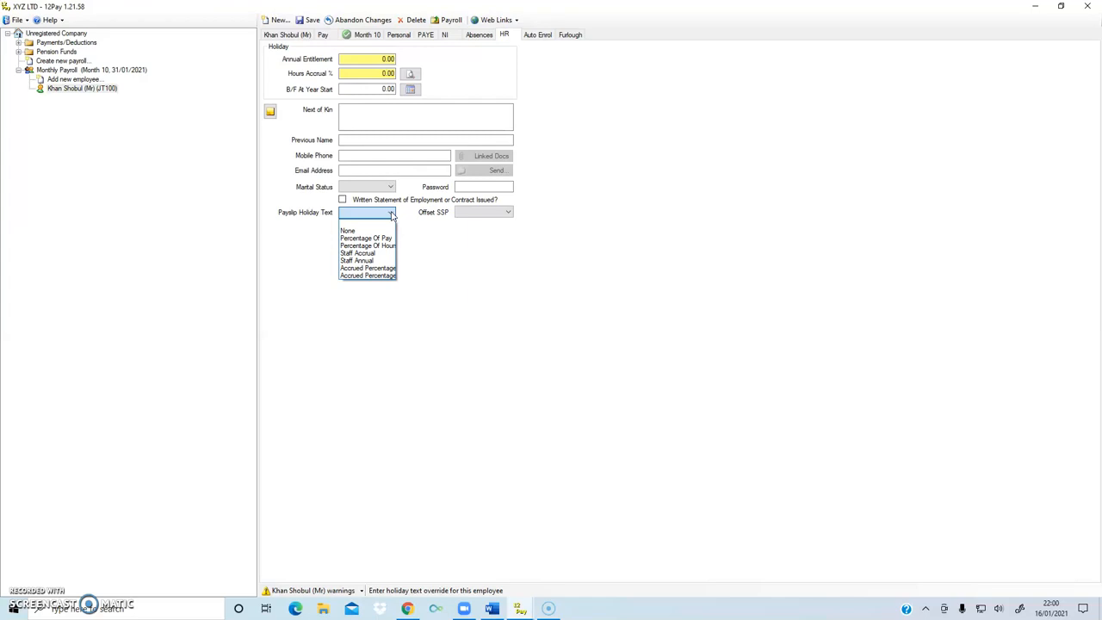
pyautogui.click(483, 274)
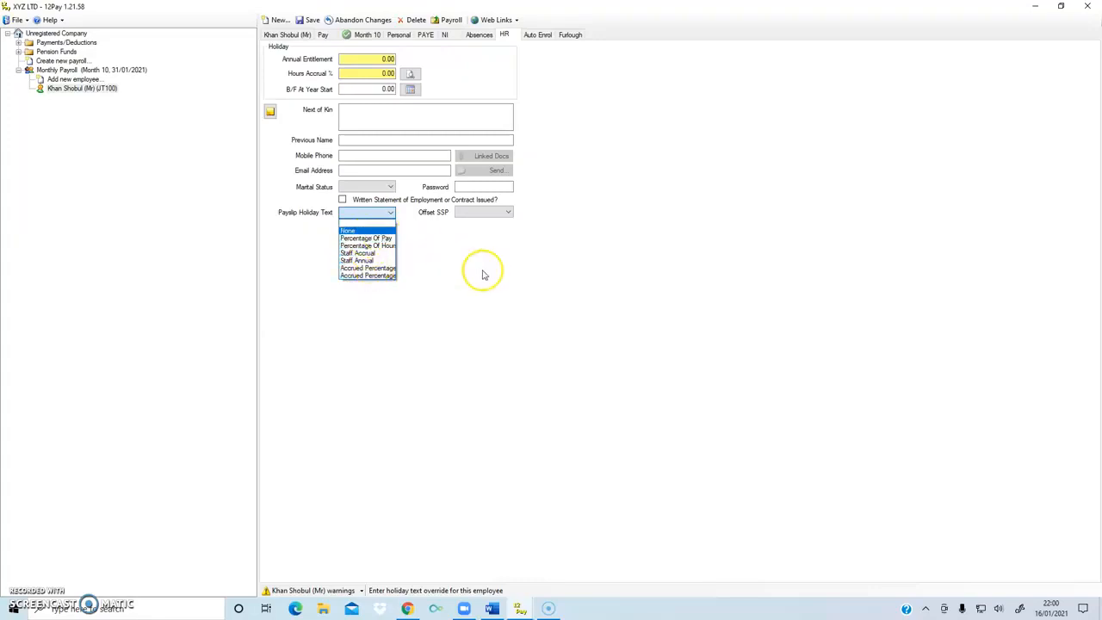
pyautogui.click(534, 35)
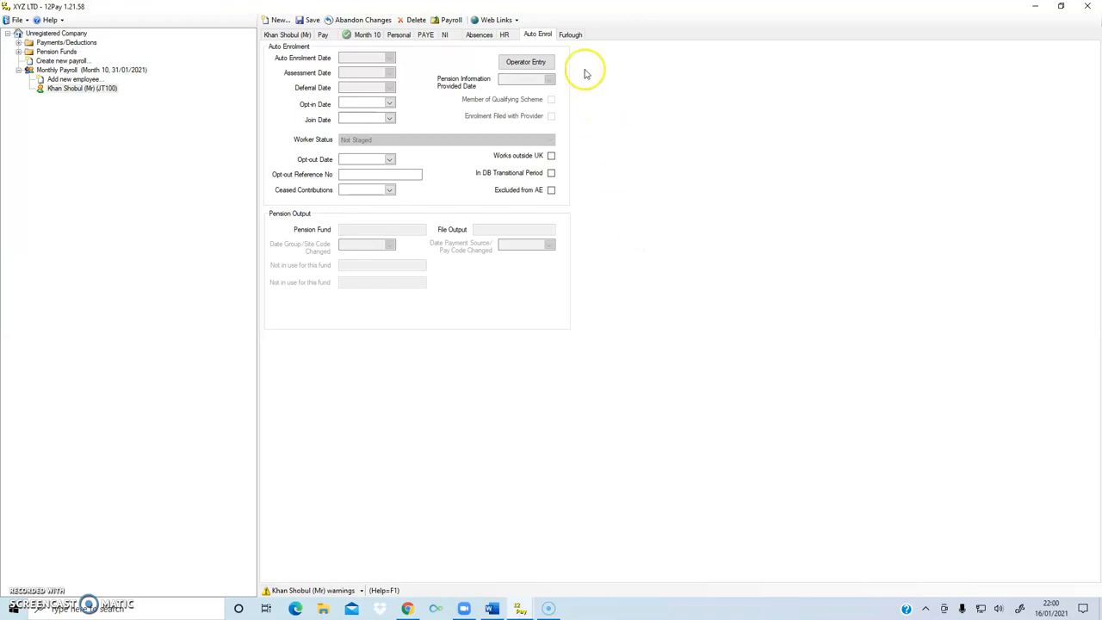
# - Confirm the Furlough page has no start or end dates, then go back to the main details tab
pyautogui.click(571, 34)
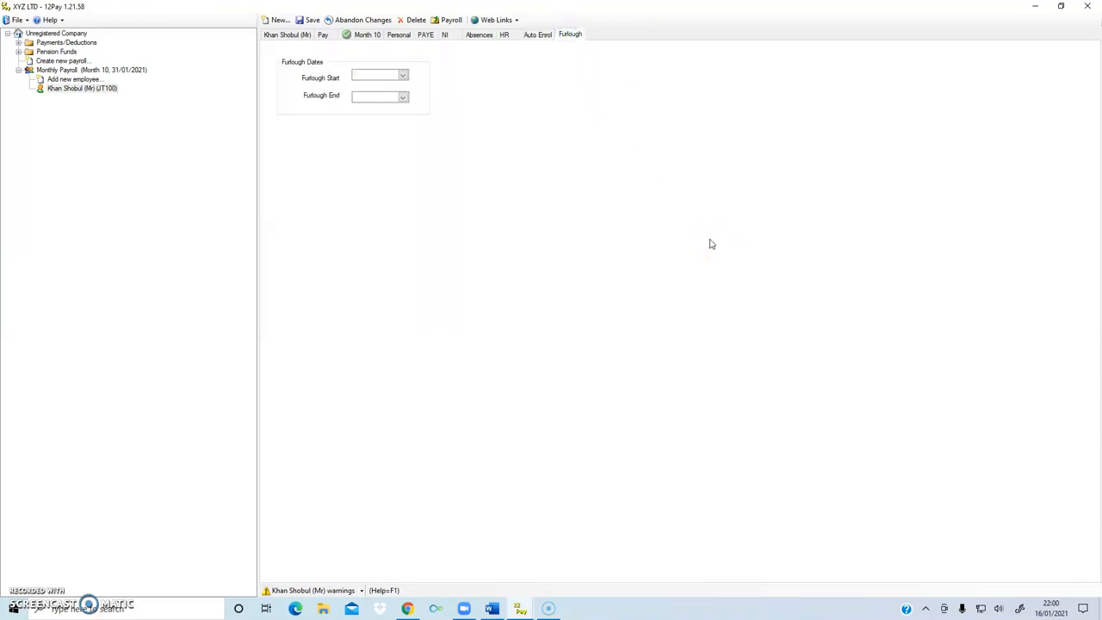
pyautogui.click(535, 34)
pyautogui.click(505, 35)
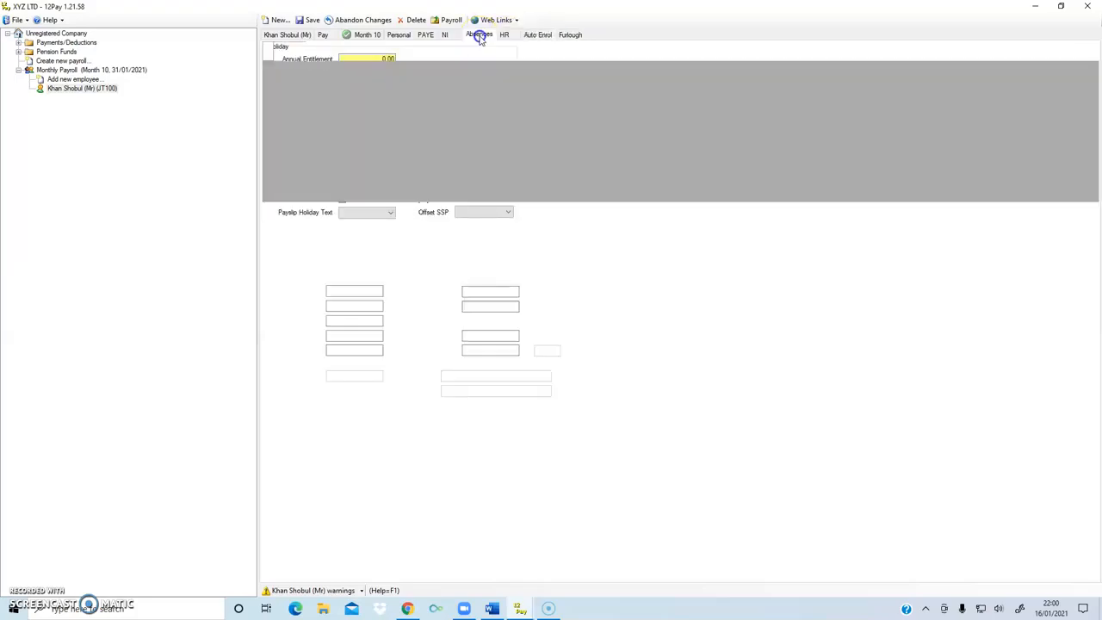
pyautogui.click(480, 35)
pyautogui.click(284, 34)
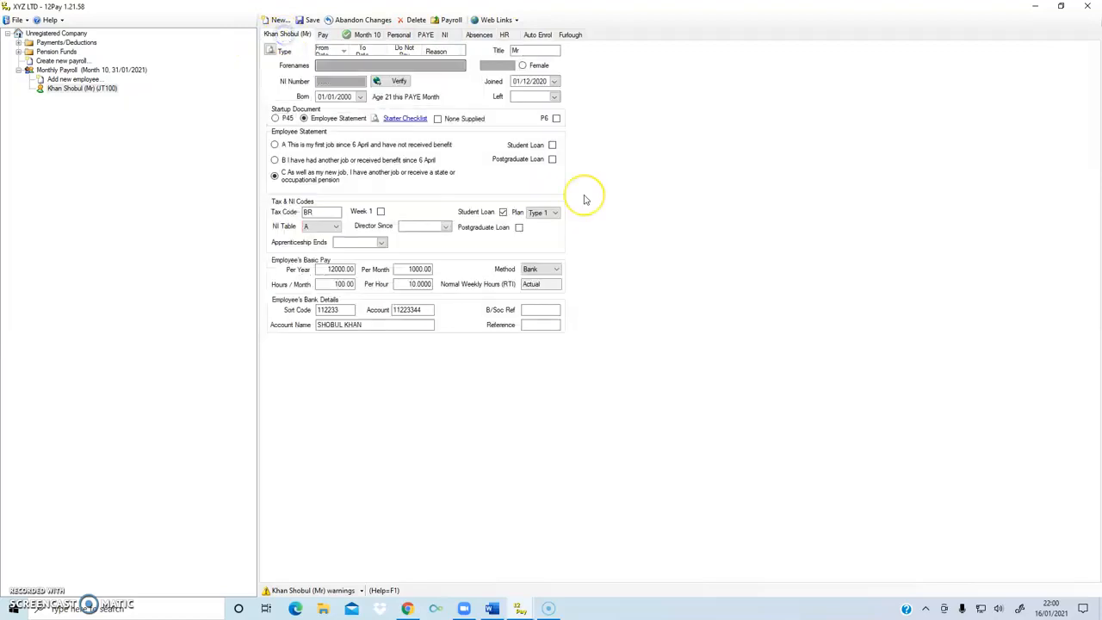